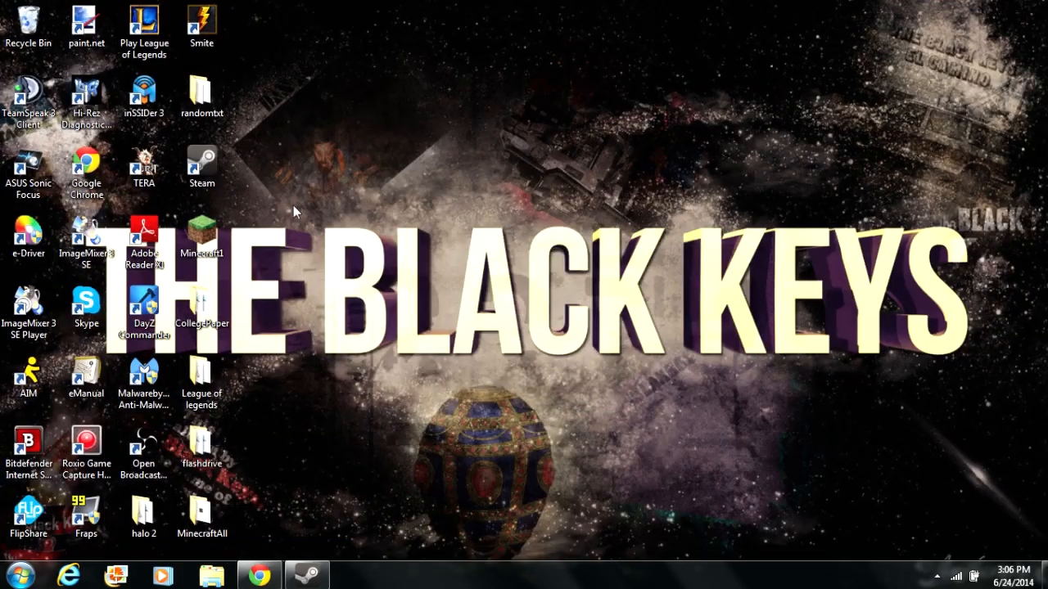
left_click(19, 576)
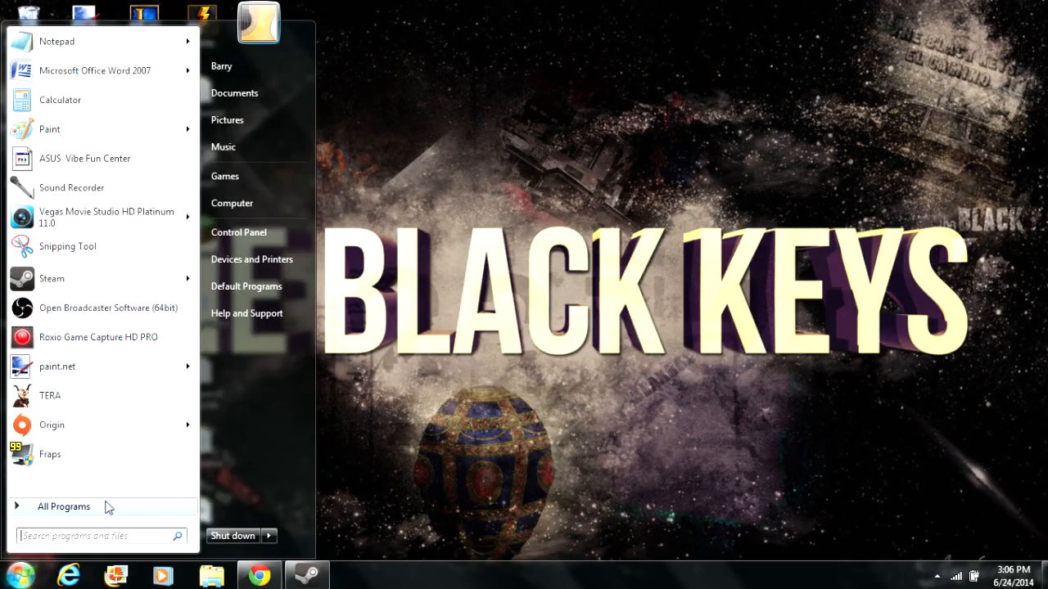
left_click(54, 509)
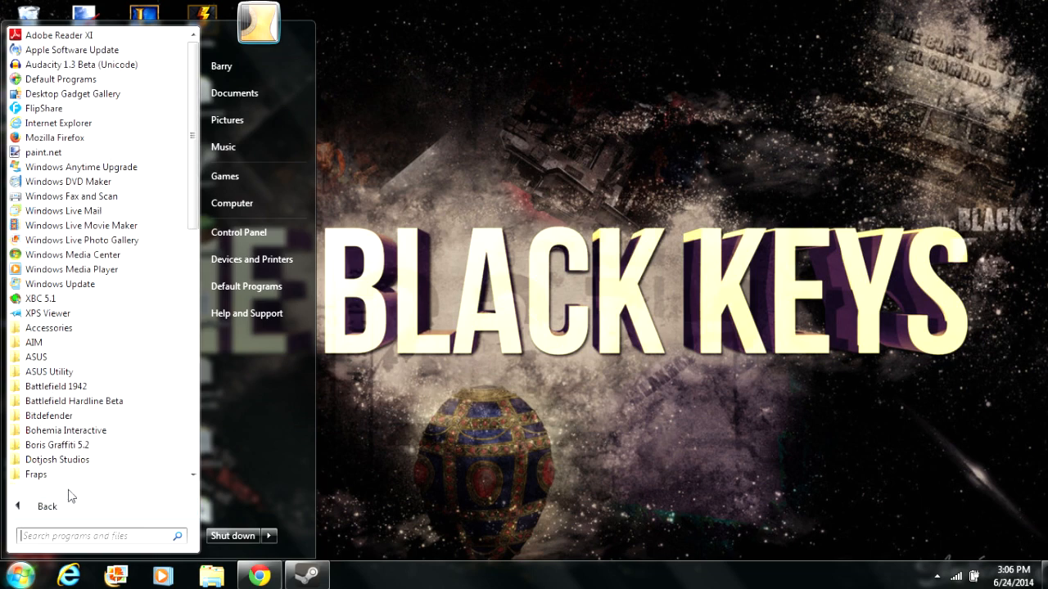
scroll(113, 450, "down", 4)
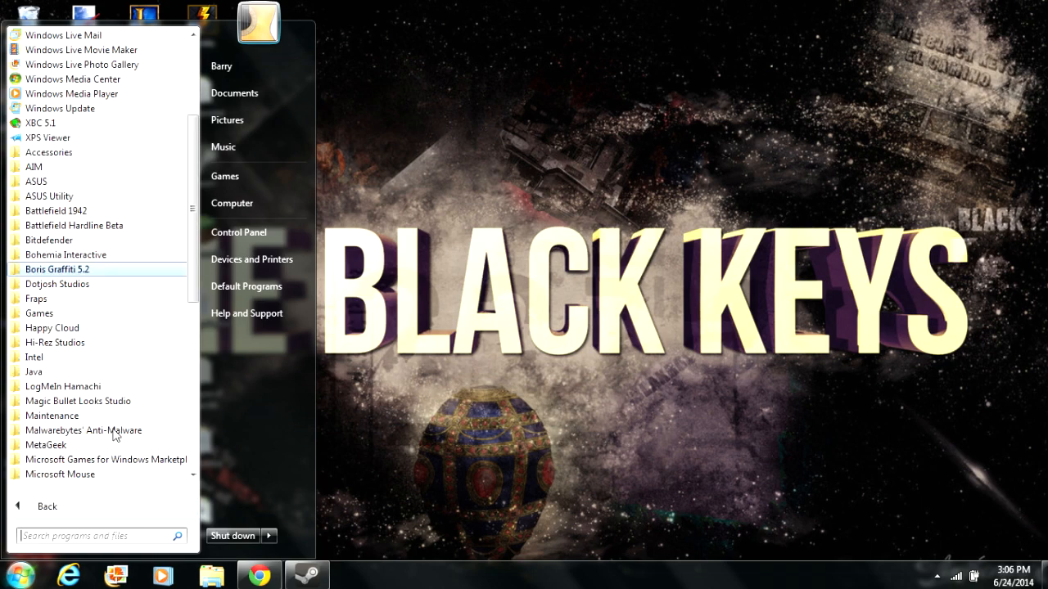
left_click_drag(190, 258, 188, 348)
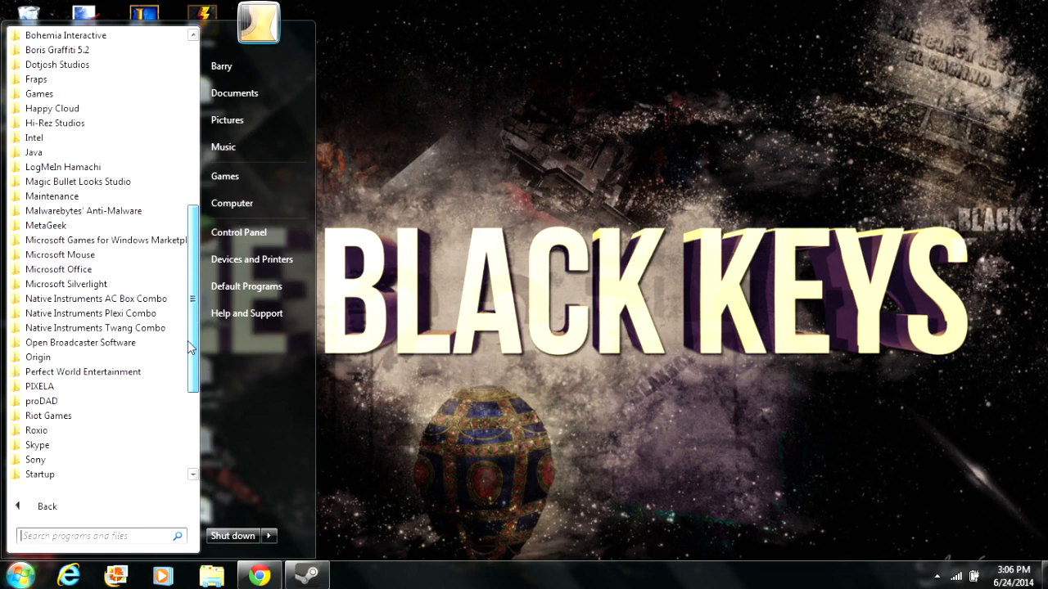
left_click(148, 342)
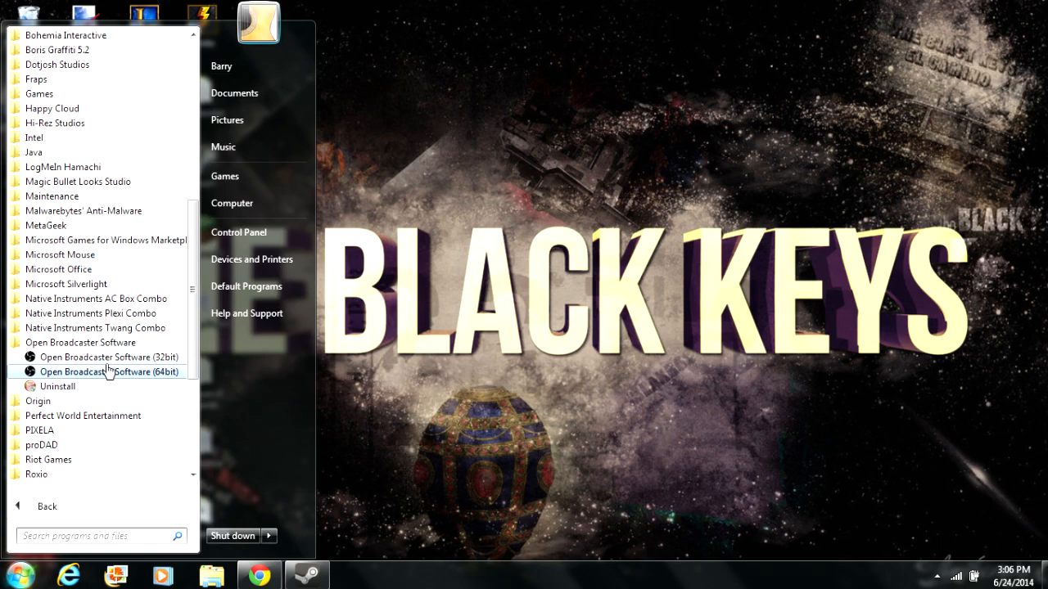
left_click(109, 344)
left_click(19, 576)
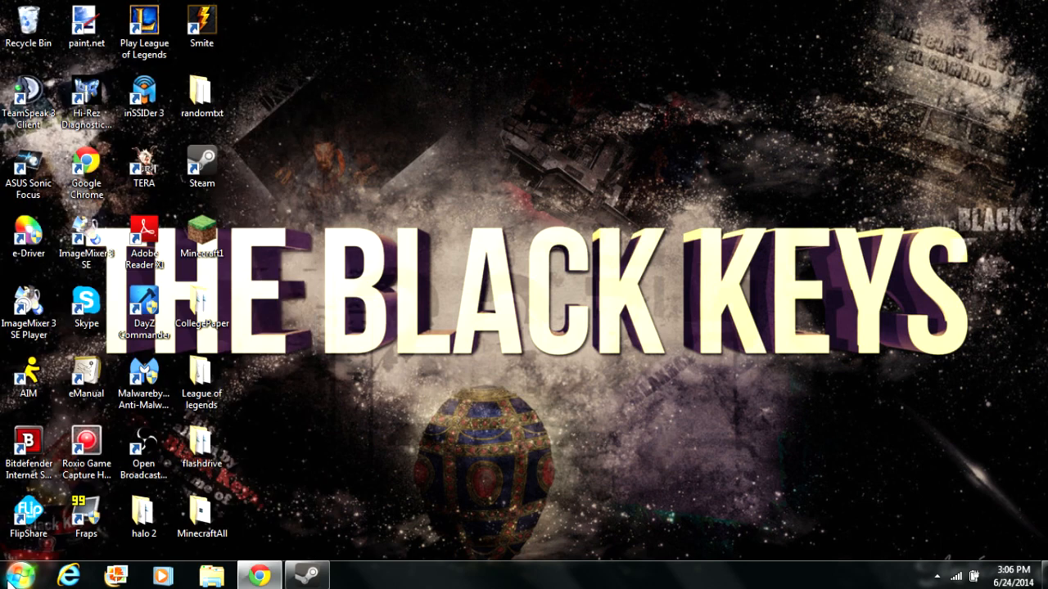
- Launch Open Broadcaster Software (64bit) and minimize its window
left_click(20, 576)
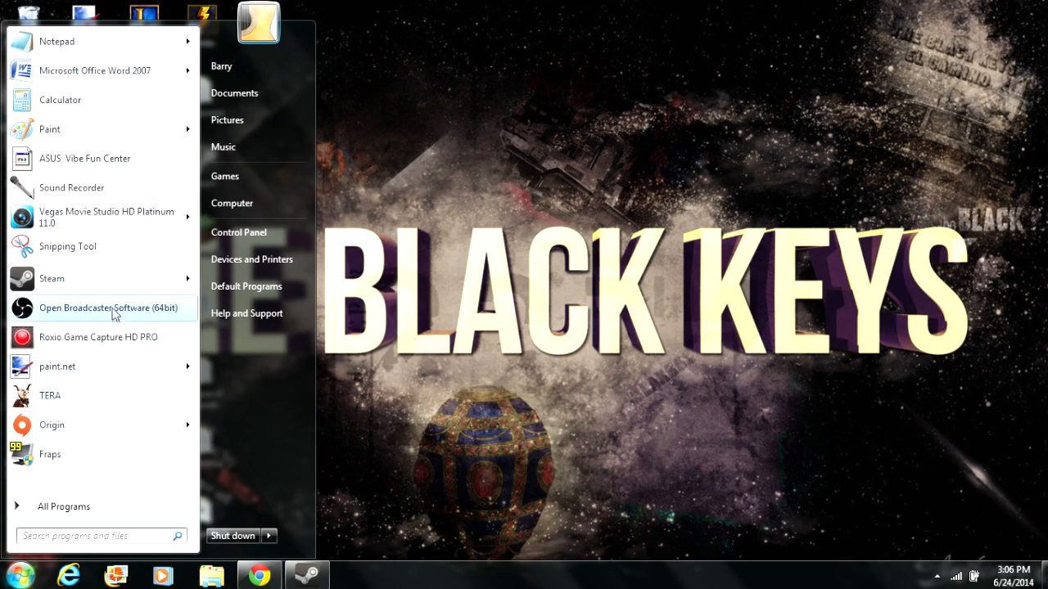
left_click(109, 308)
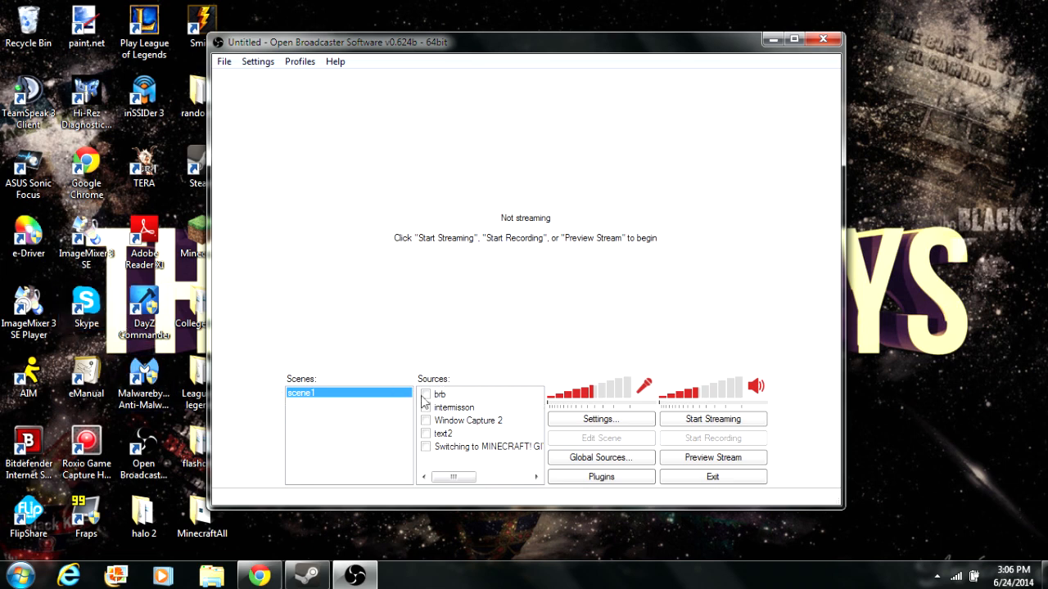
right_click(316, 411)
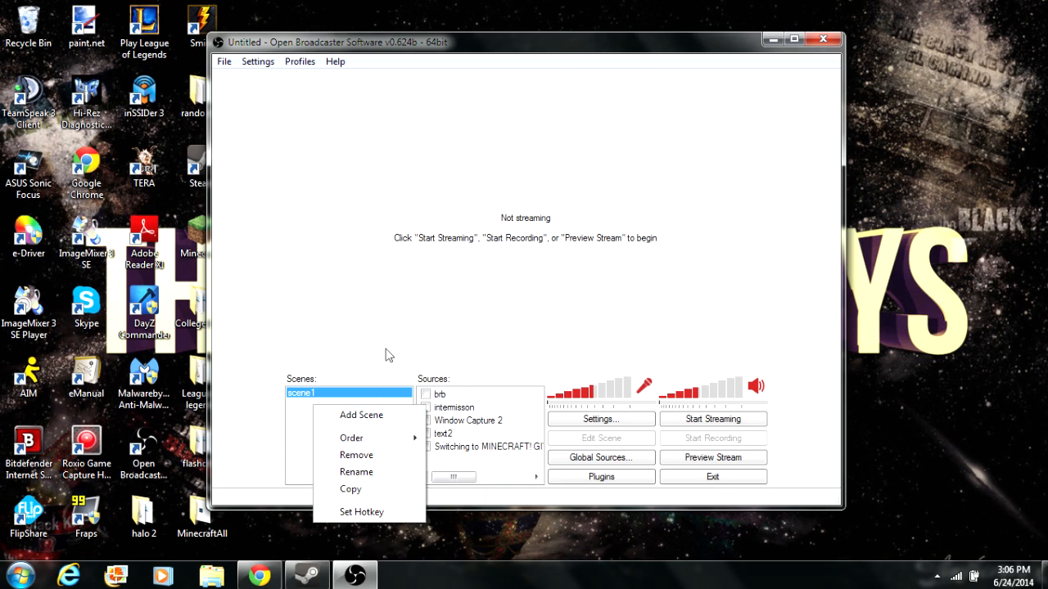
left_click(397, 306)
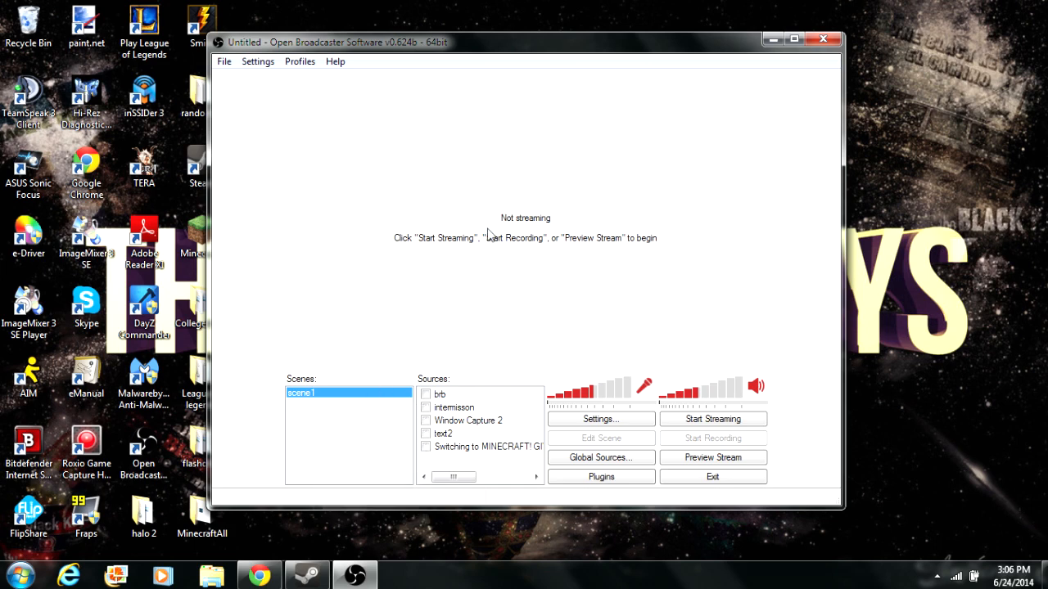
left_click(775, 37)
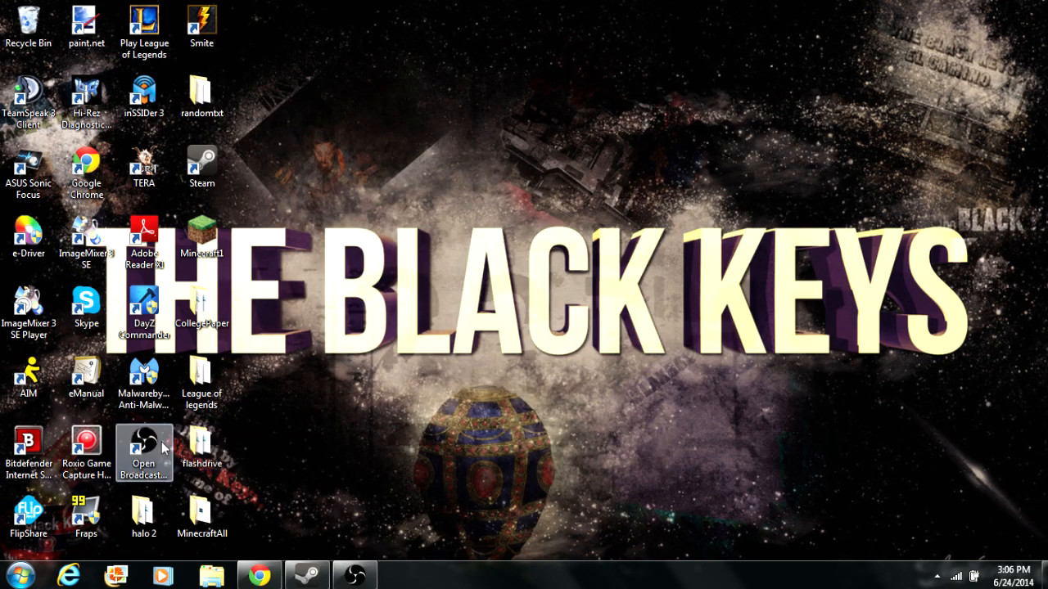
- Open the capture window of Roxio Game Capture HD PRO without its launcher, and mute the preview audio
left_click(105, 461)
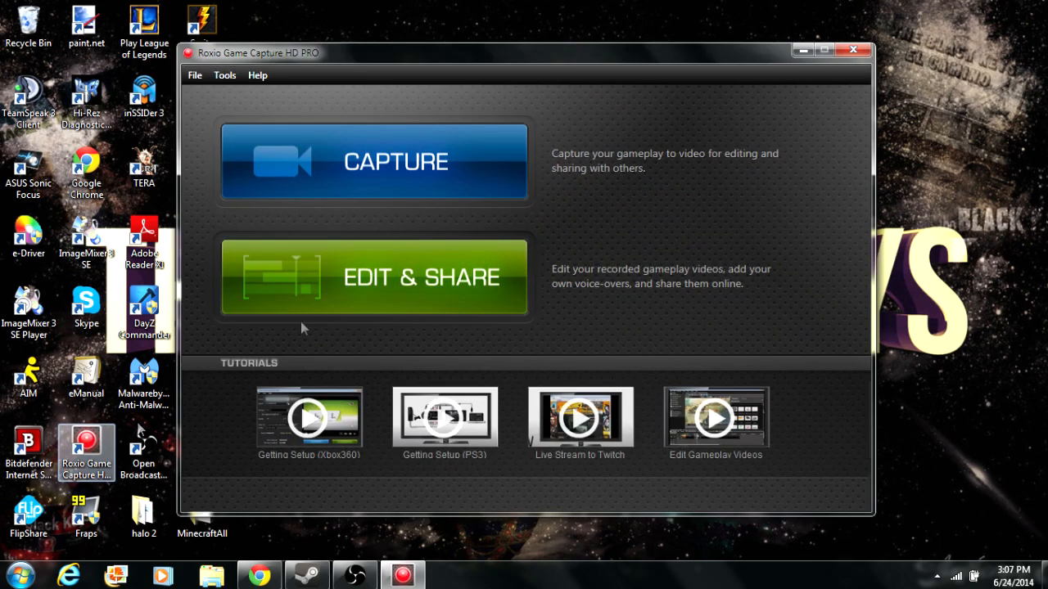
left_click(483, 161)
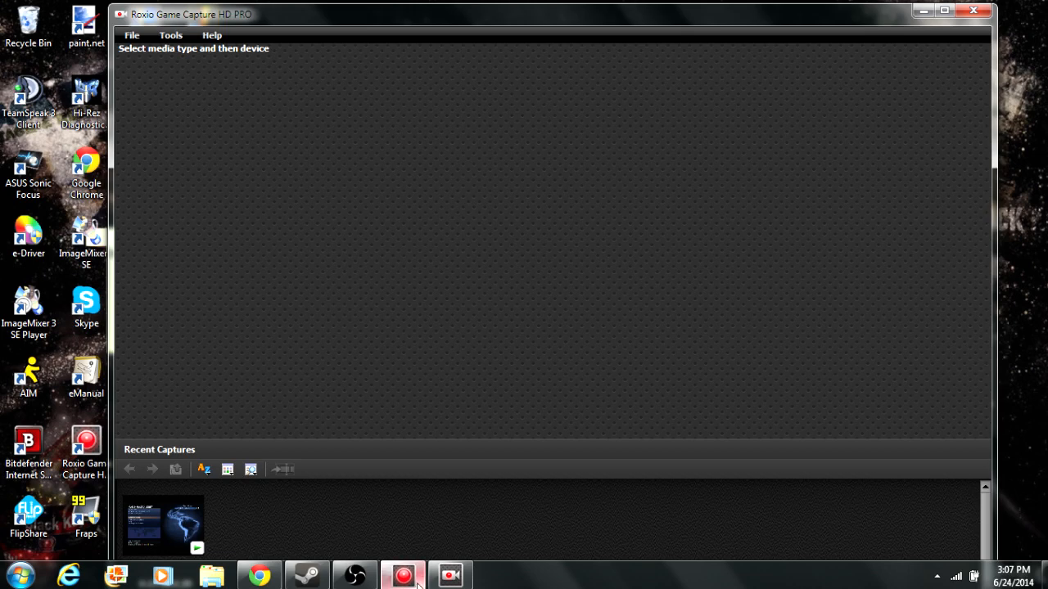
left_click(413, 578)
left_click(855, 51)
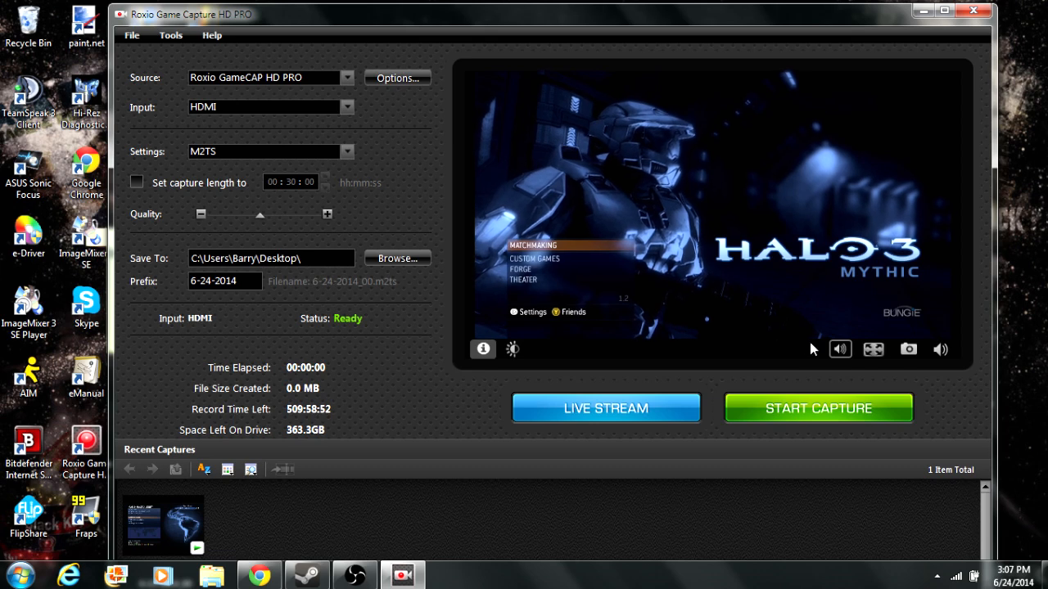
left_click(840, 350)
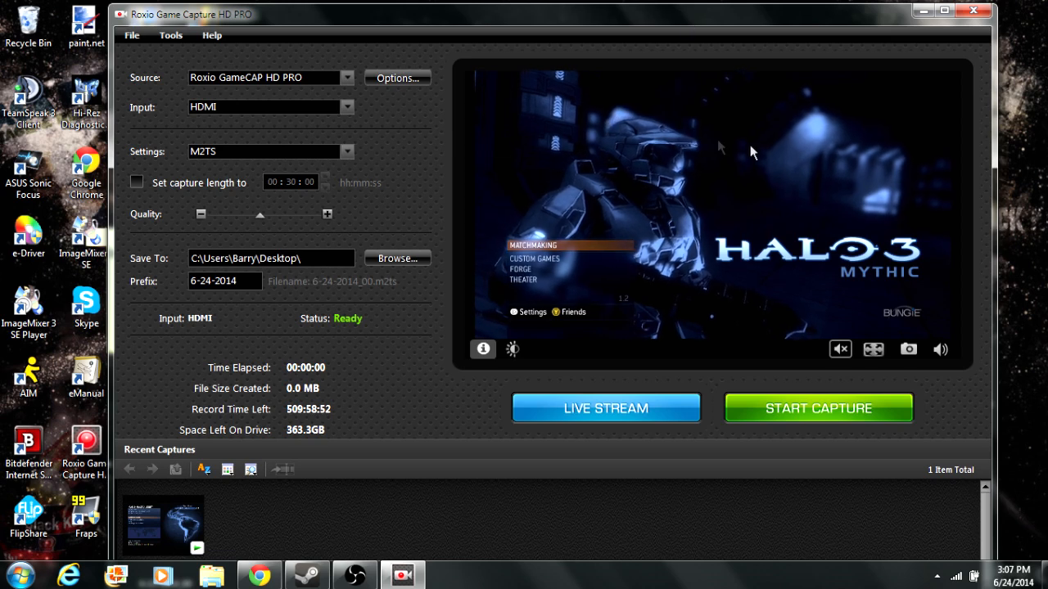
- Review the general options for profile, video bitrate and video location, and leave them without making changes
left_click(173, 37)
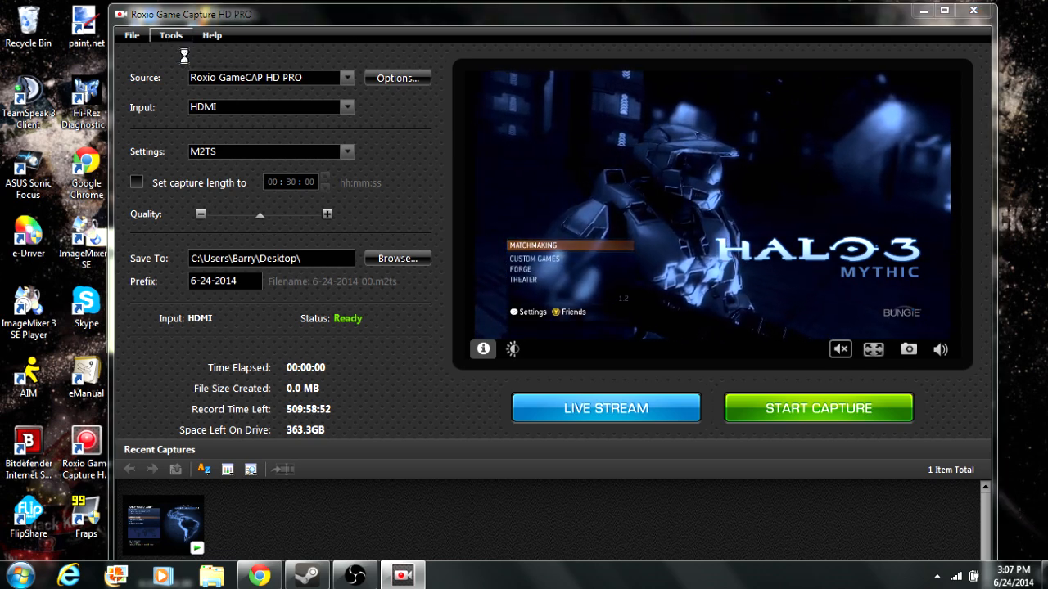
left_click(185, 56)
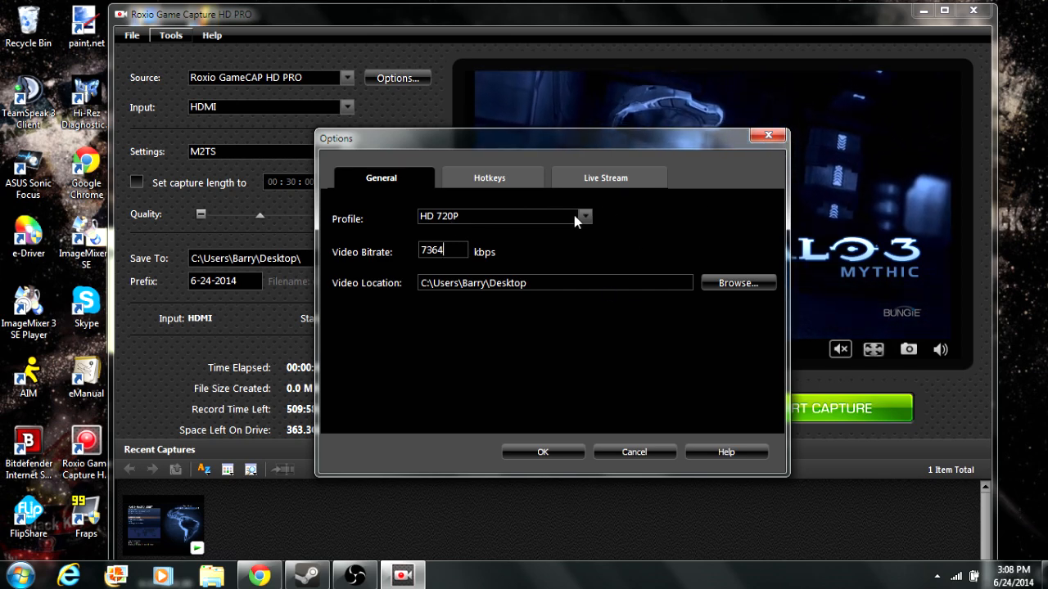
left_click(772, 136)
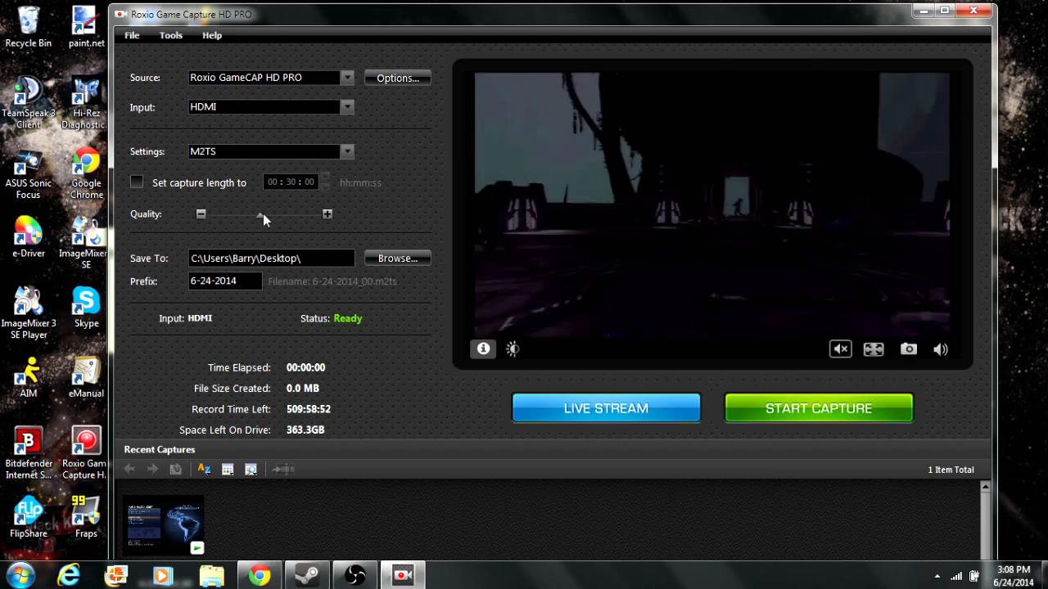
- Switch to Open Broadcaster Software and add a new scene named Scene2
left_click(355, 575)
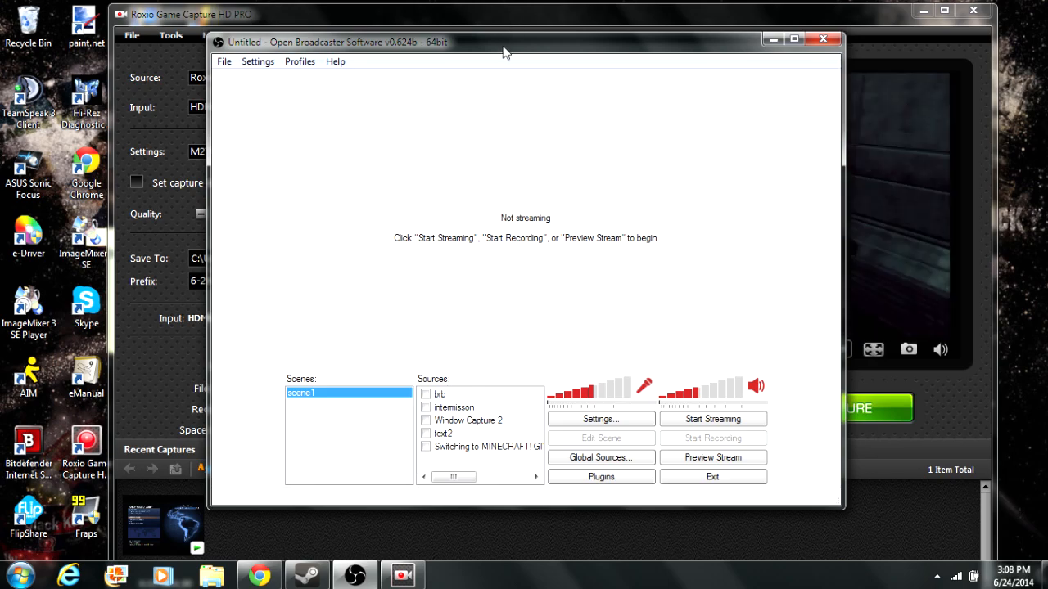
mouse_move(495, 53)
left_mouse_down()
mouse_move(285, 82)
mouse_move(322, 81)
mouse_move(267, 70)
mouse_move(239, 31)
mouse_move(165, 30)
mouse_move(501, 51)
left_mouse_up()
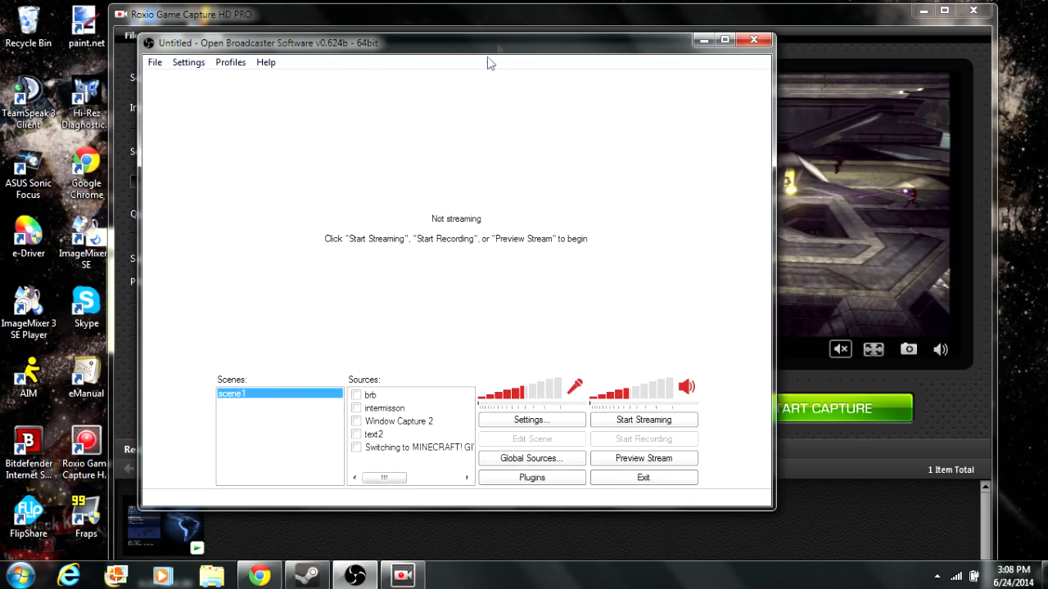
right_click(256, 429)
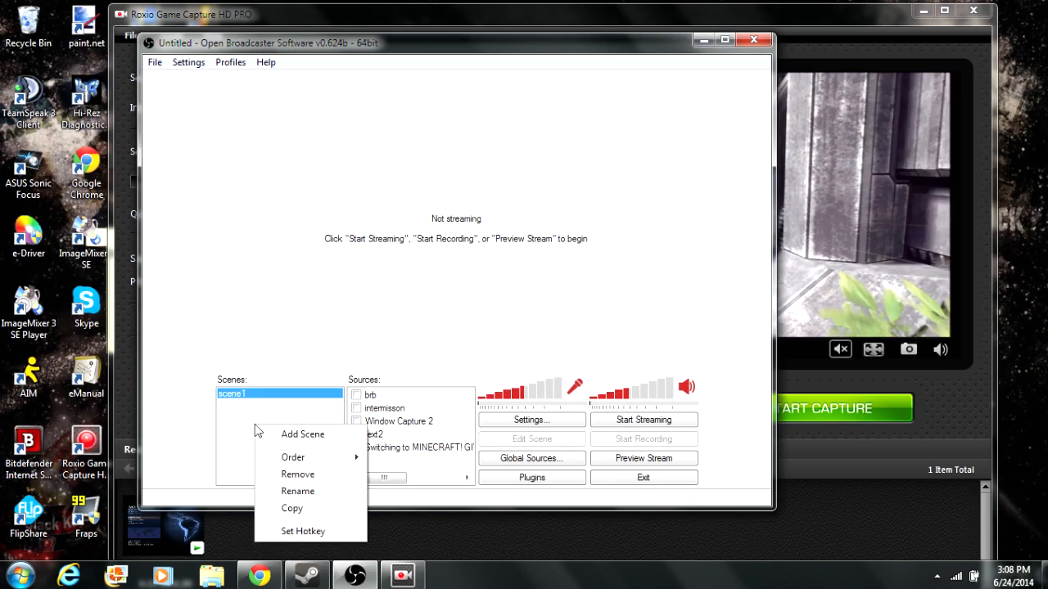
left_click(303, 435)
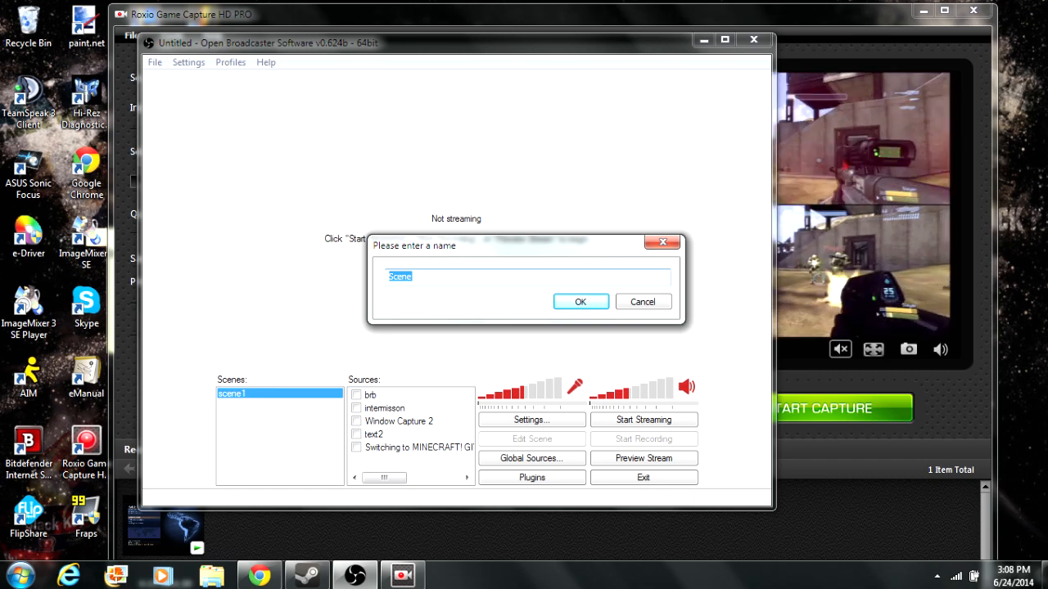
left_click(418, 277)
type("2")
left_click(580, 301)
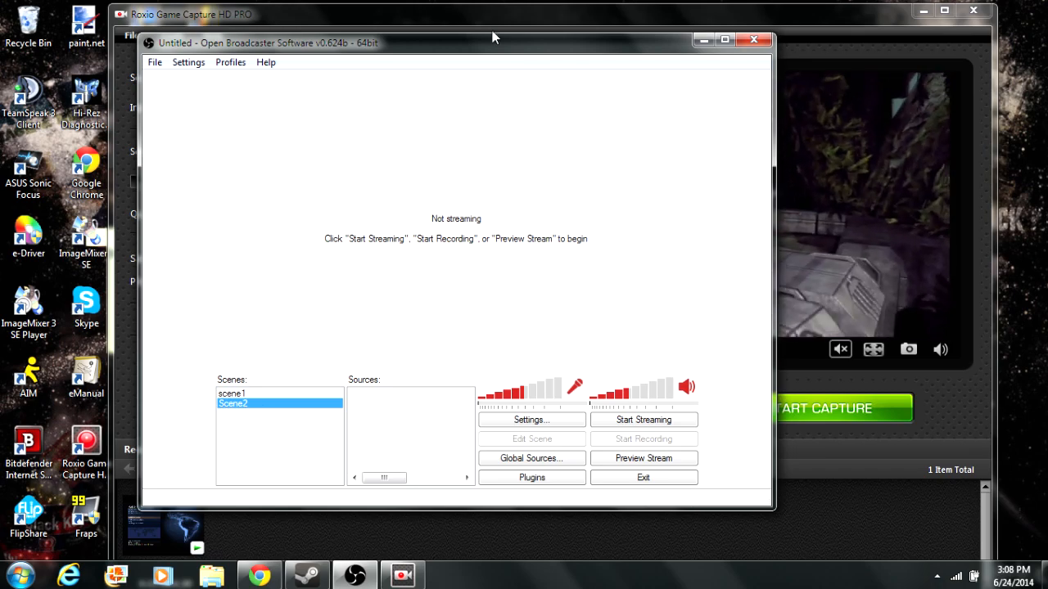
- Move the window clear of the game preview and add a Window Capture source named roxio to Scene2
left_click_drag(524, 48, 221, 46)
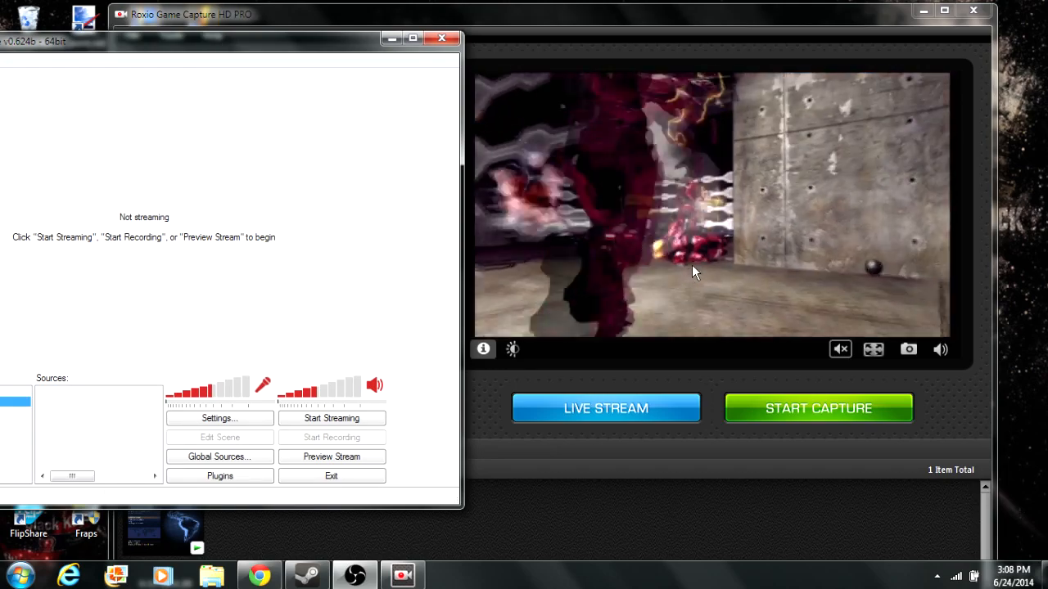
right_click(80, 407)
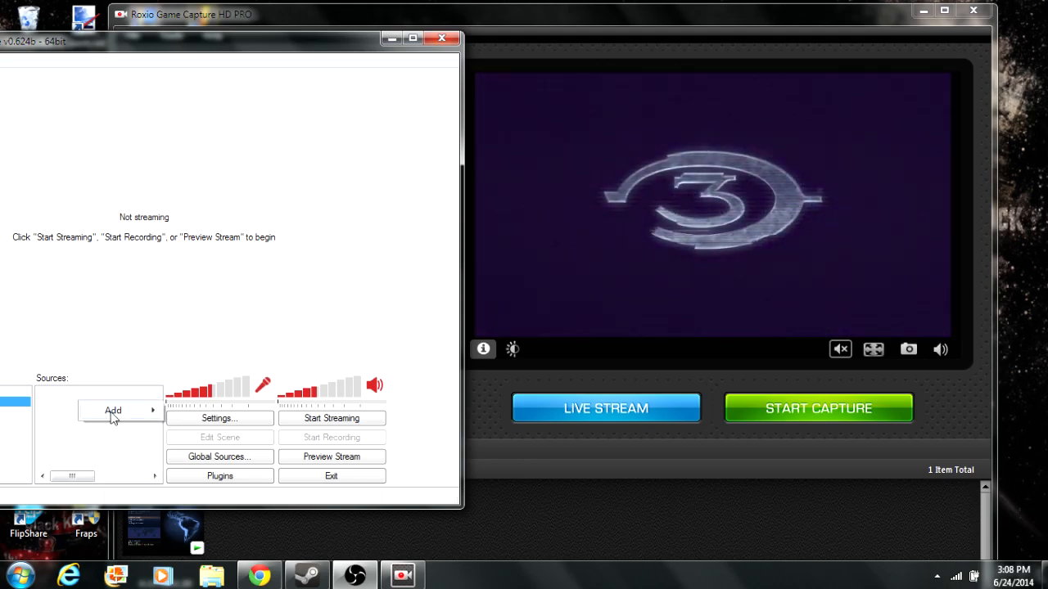
mouse_move(113, 416)
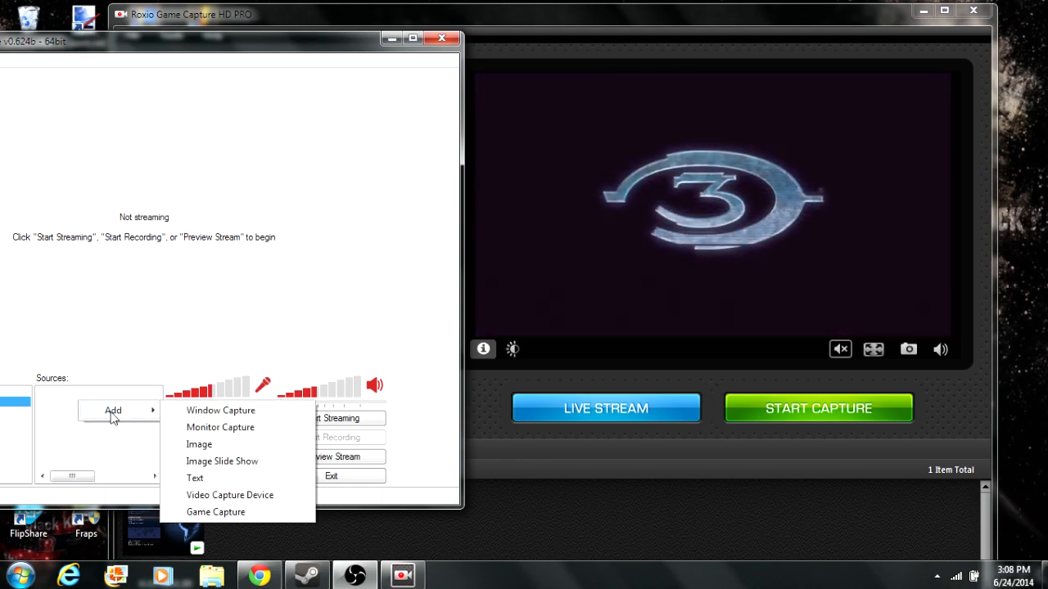
left_click(197, 411)
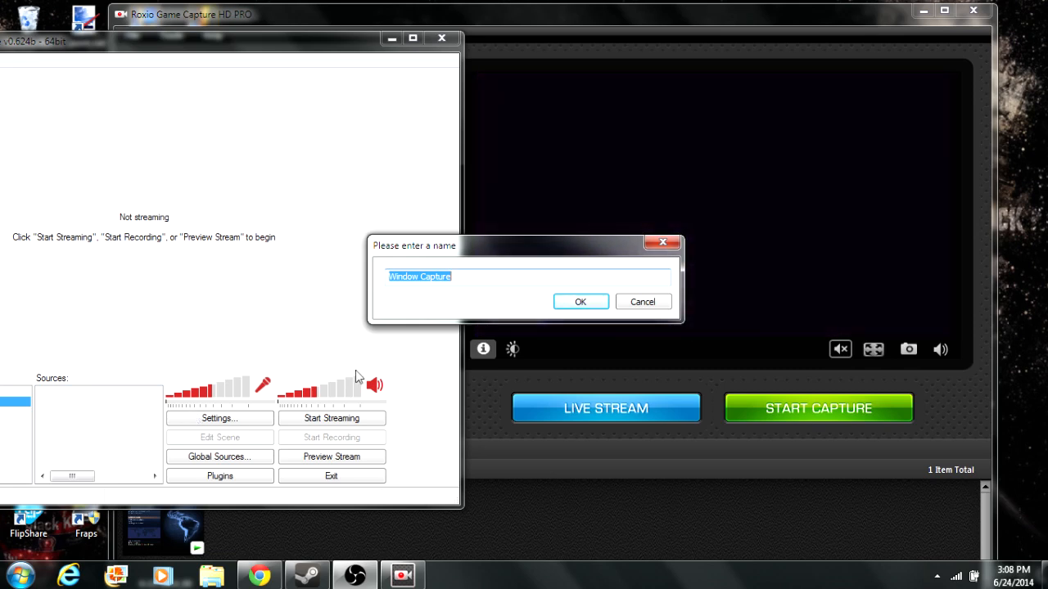
key("BackSpace")
type("roxio")
key("Return")
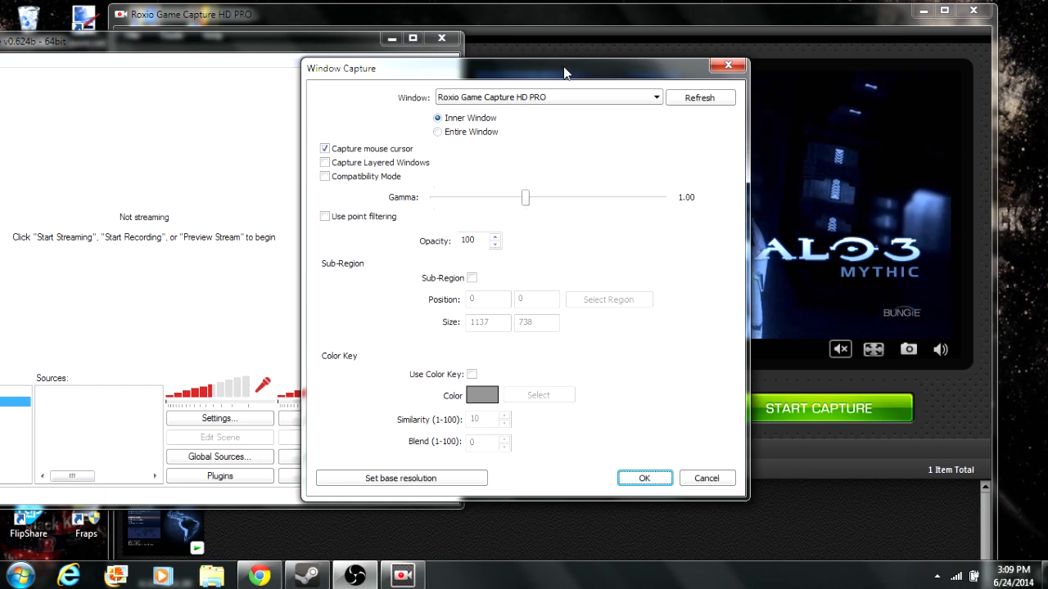
- Choose Roxio Game Capture HD PRO as the window to capture and enable Sub-Region
left_click_drag(565, 74, 278, 65)
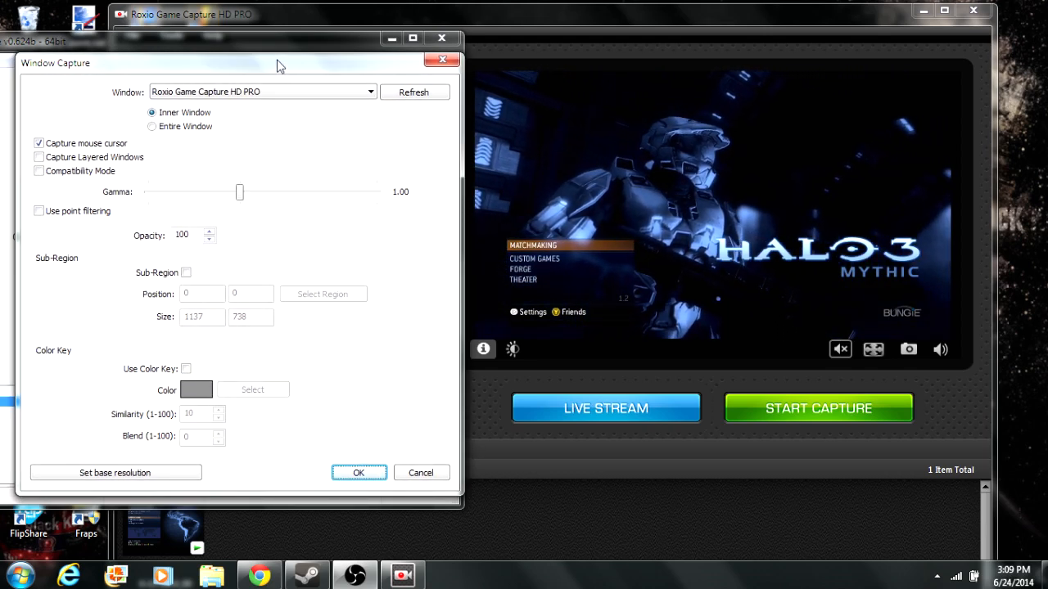
left_click(173, 97)
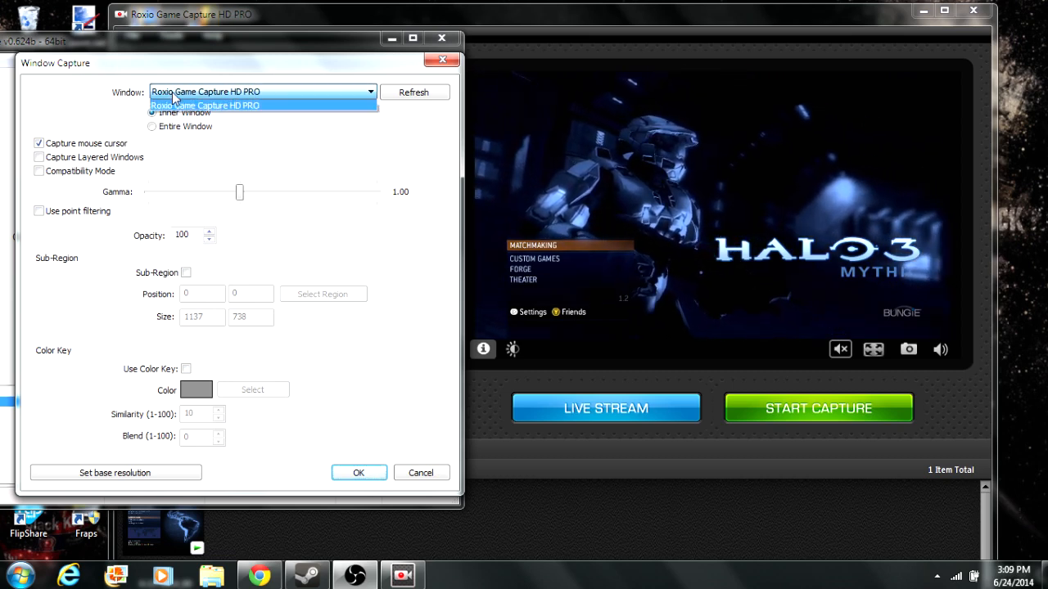
left_click(173, 96)
left_click(174, 97)
left_click(174, 97)
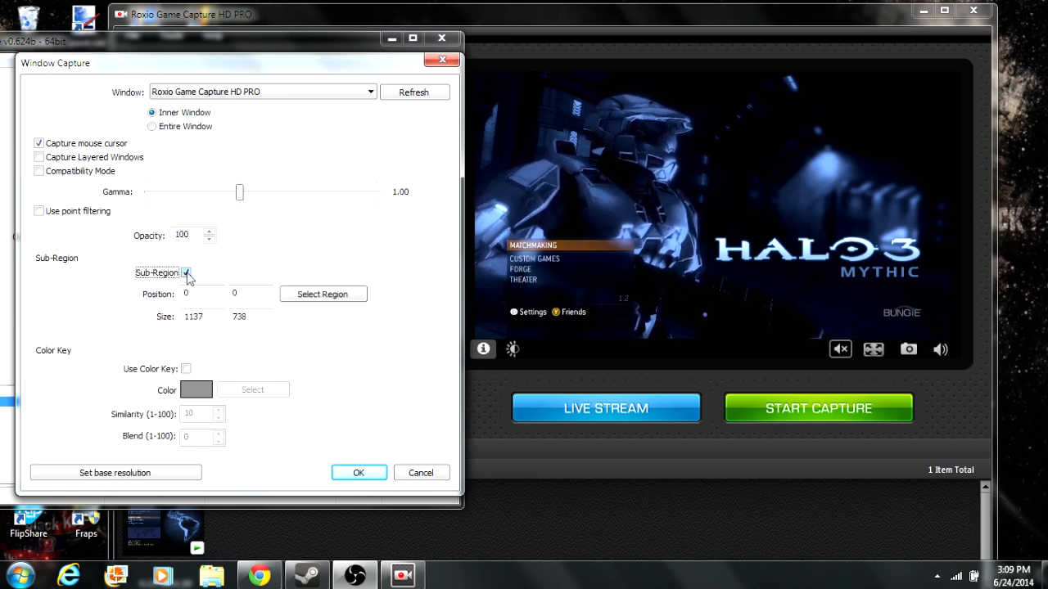
- Select the capture region and pull its left, top and right edges in around the Halo 3 game preview
left_click(313, 301)
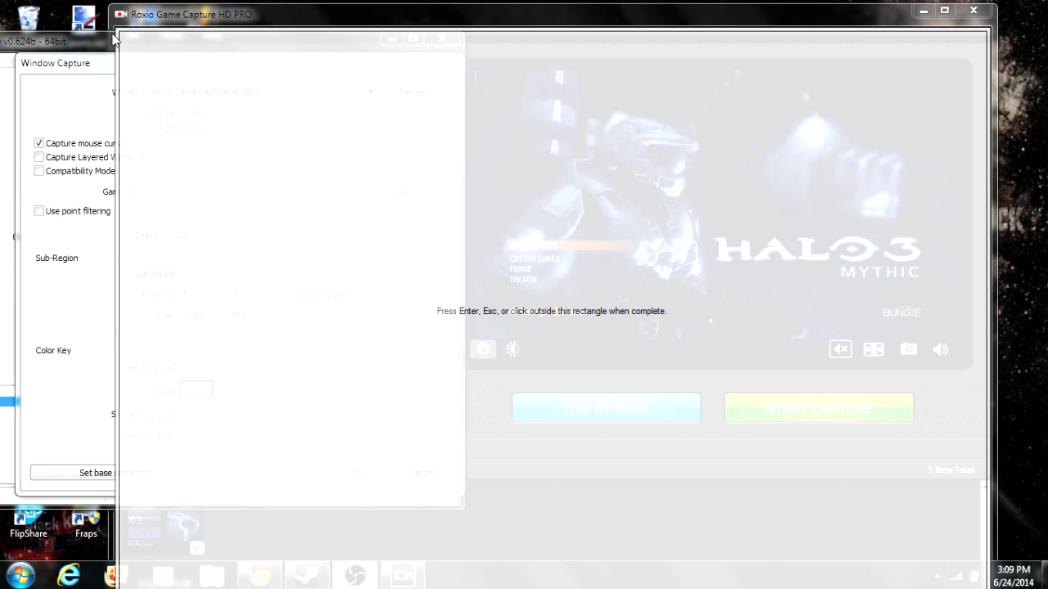
left_click_drag(120, 34, 479, 117)
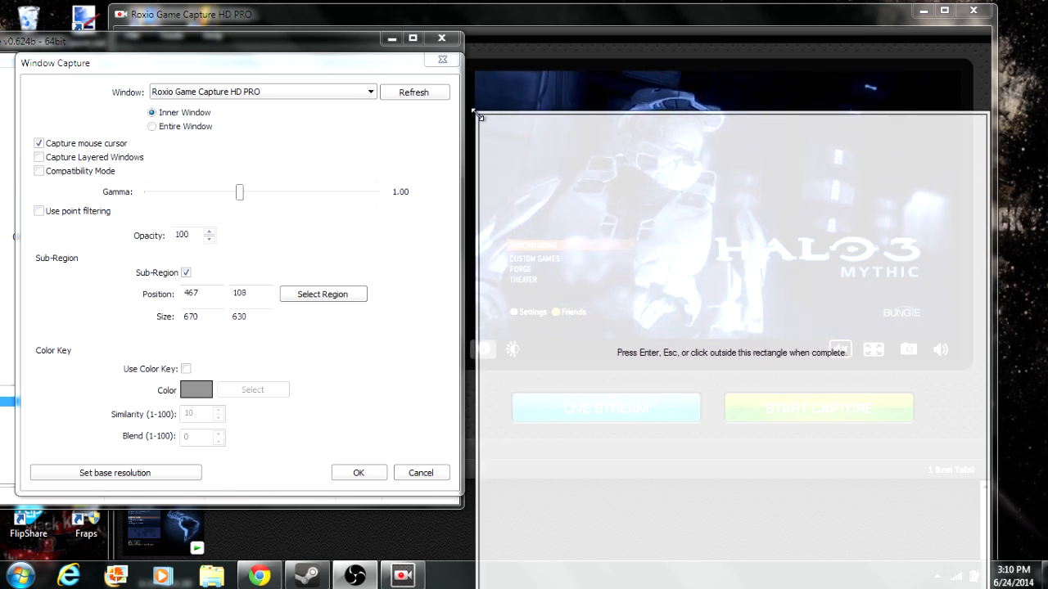
left_click_drag(480, 116, 512, 78)
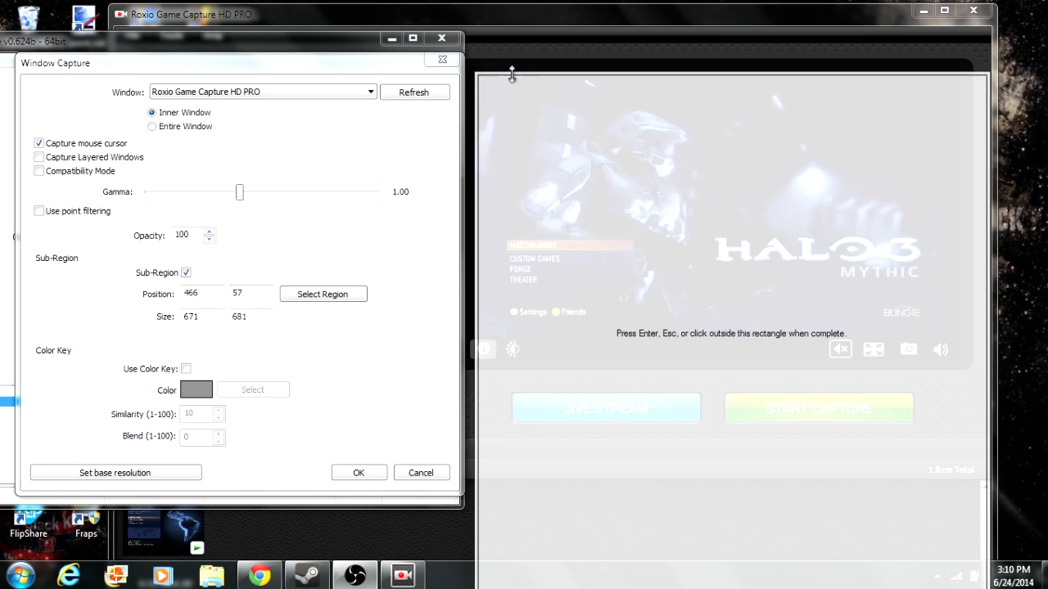
left_click_drag(510, 78, 509, 74)
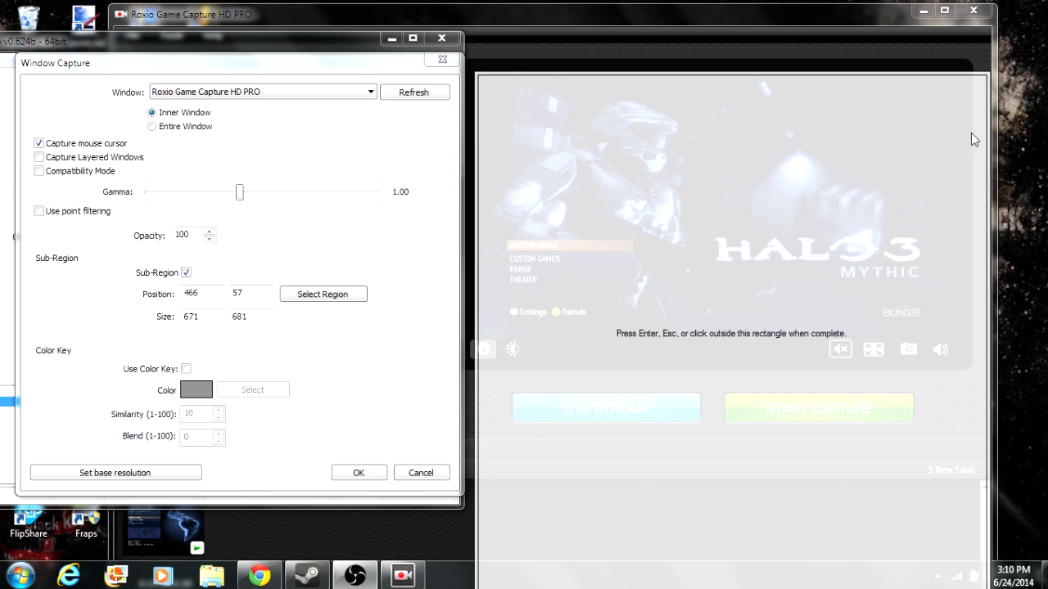
left_click_drag(988, 134, 947, 150)
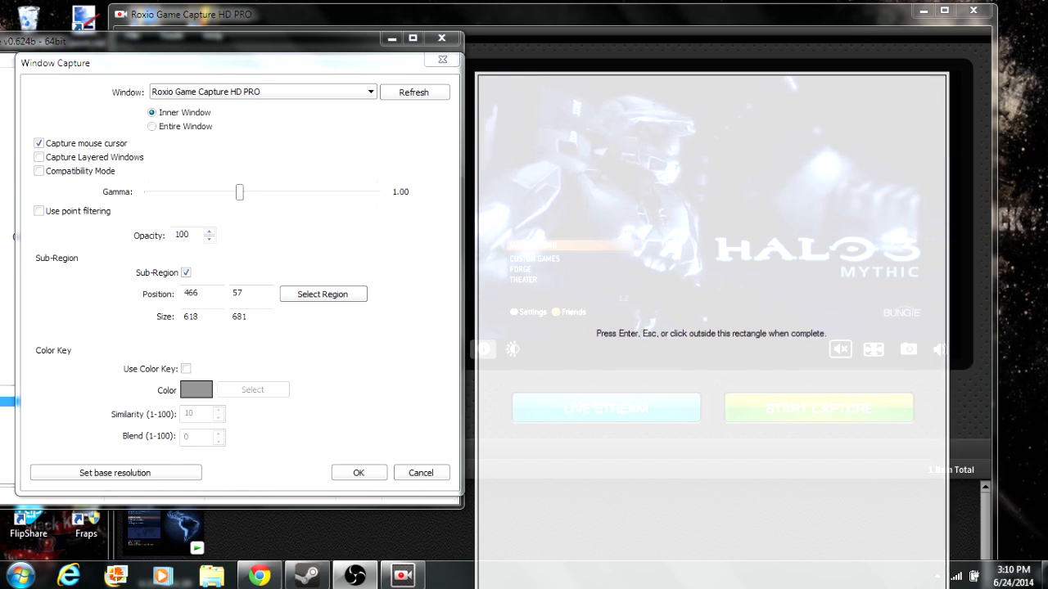
- Shrink the region's lower edge to match the game preview, with position 467, 57 and size 616 by 348, and accept the source
left_click_drag(804, 379, 802, 345)
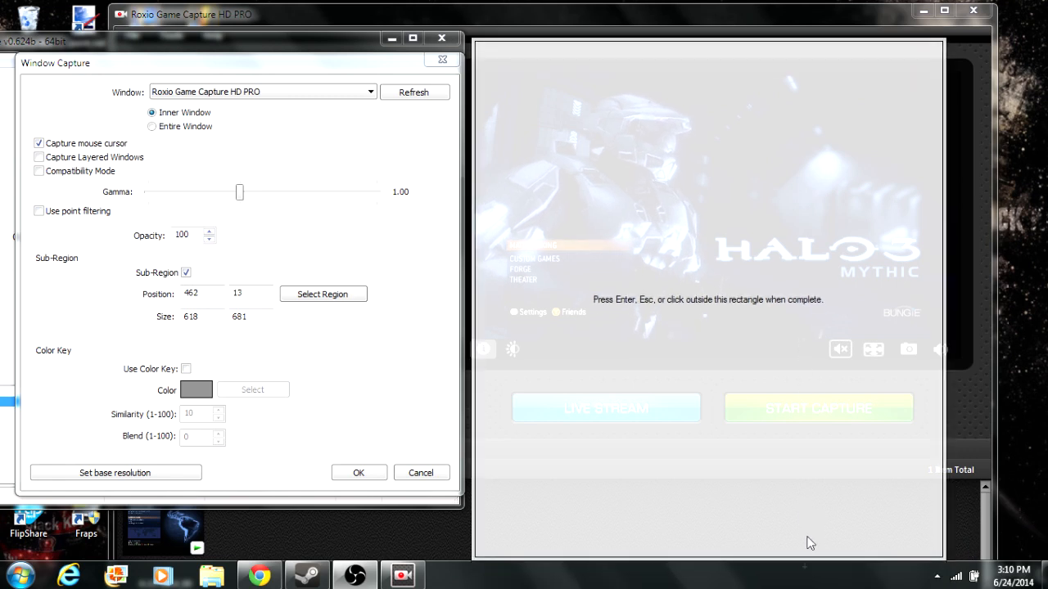
left_click_drag(804, 559, 808, 460)
left_click_drag(748, 227, 753, 260)
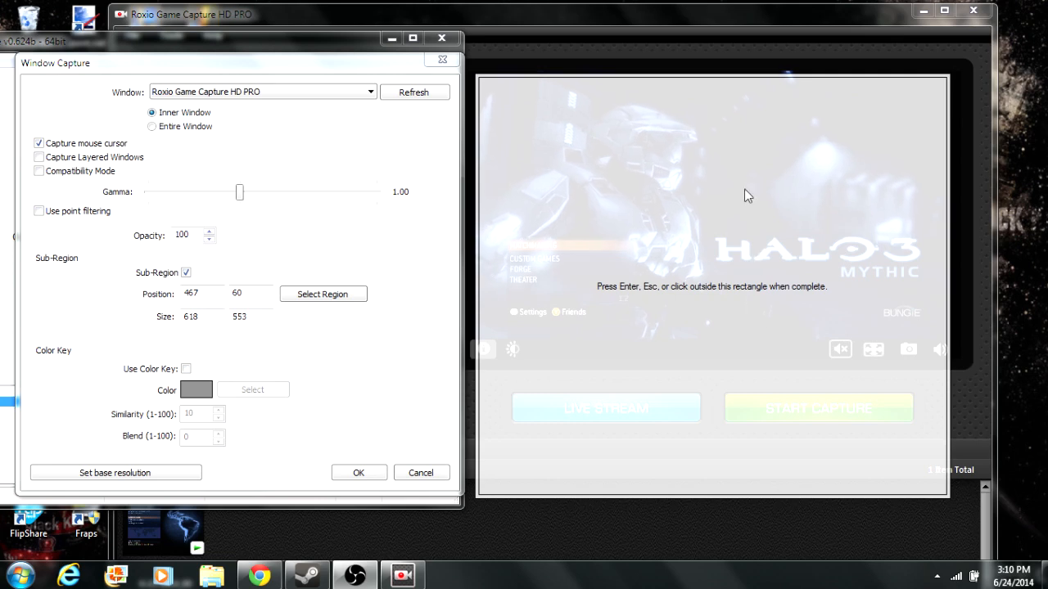
left_click_drag(742, 75, 743, 72)
mouse_move(948, 112)
left_mouse_down()
mouse_move(934, 112)
mouse_move(947, 113)
left_mouse_up()
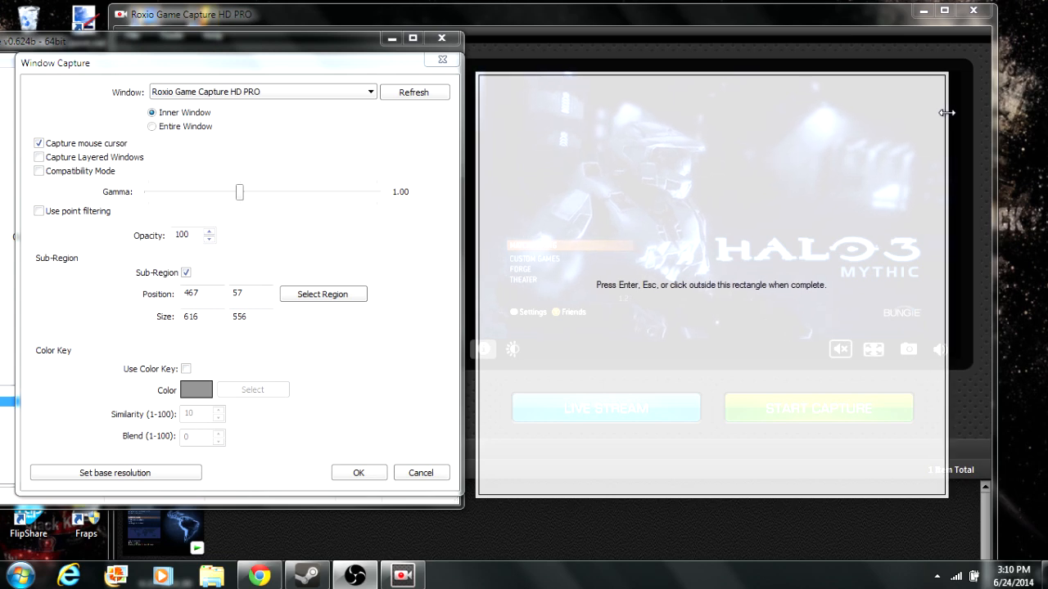
left_click_drag(852, 495, 843, 335)
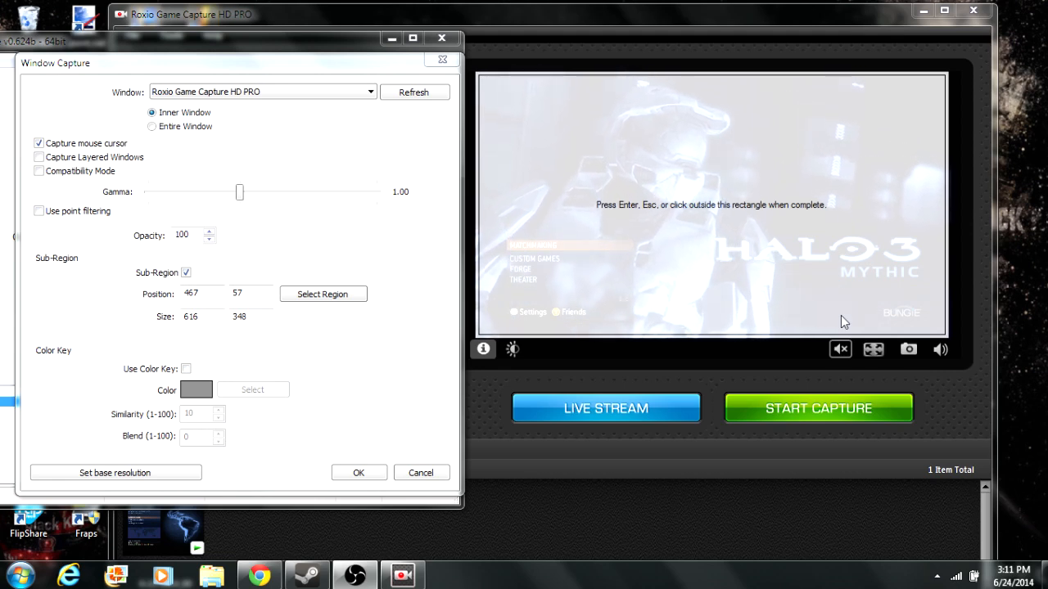
key("Return")
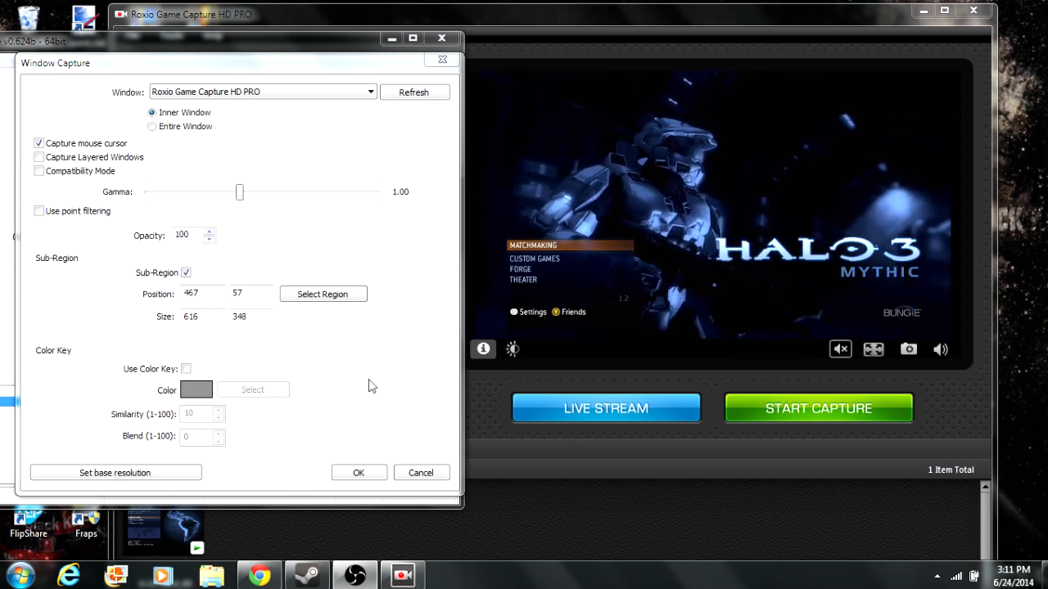
left_click(358, 473)
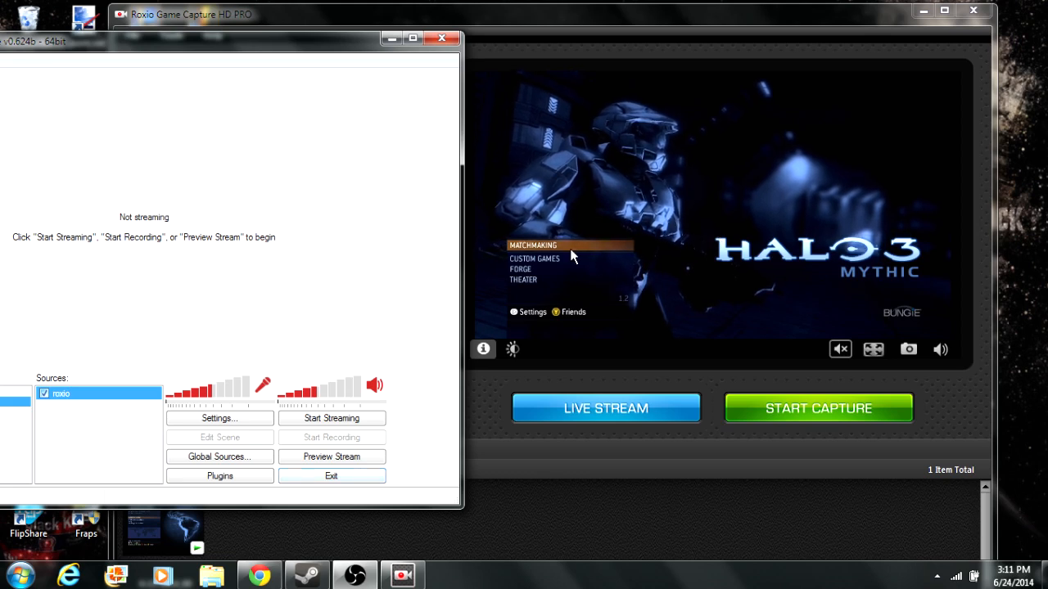
- Preview the stream to check how the roxio capture sits in the frame, and stop the preview
left_click(326, 461)
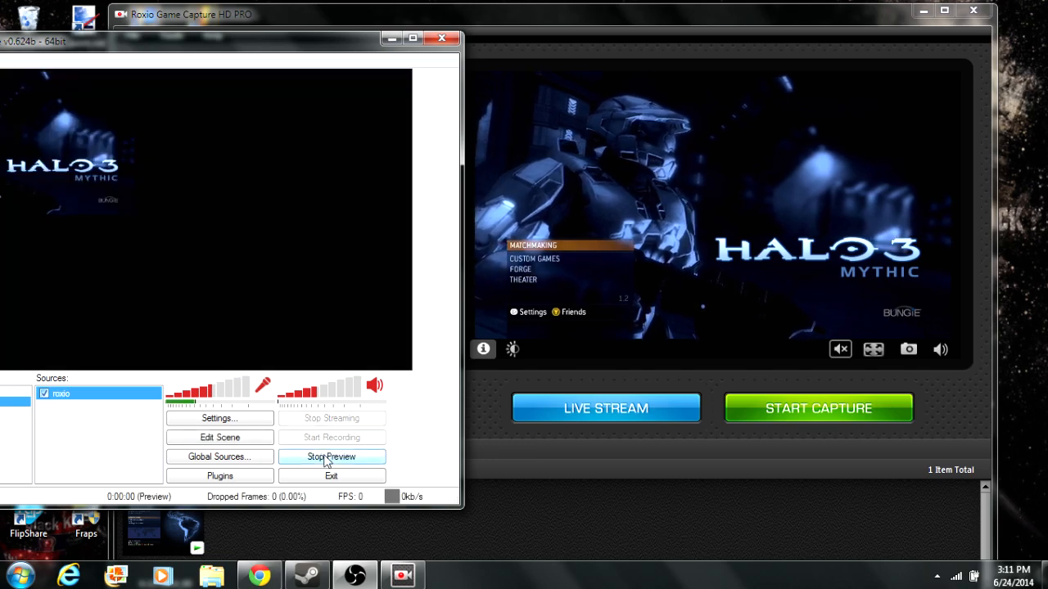
left_click_drag(150, 50, 311, 103)
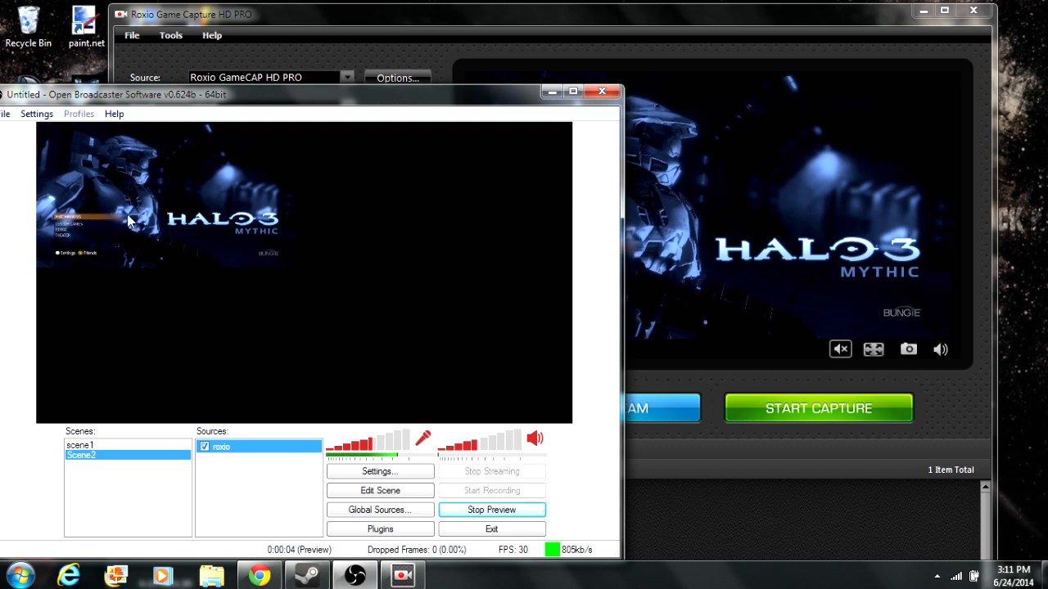
left_click_drag(219, 98, 60, 49)
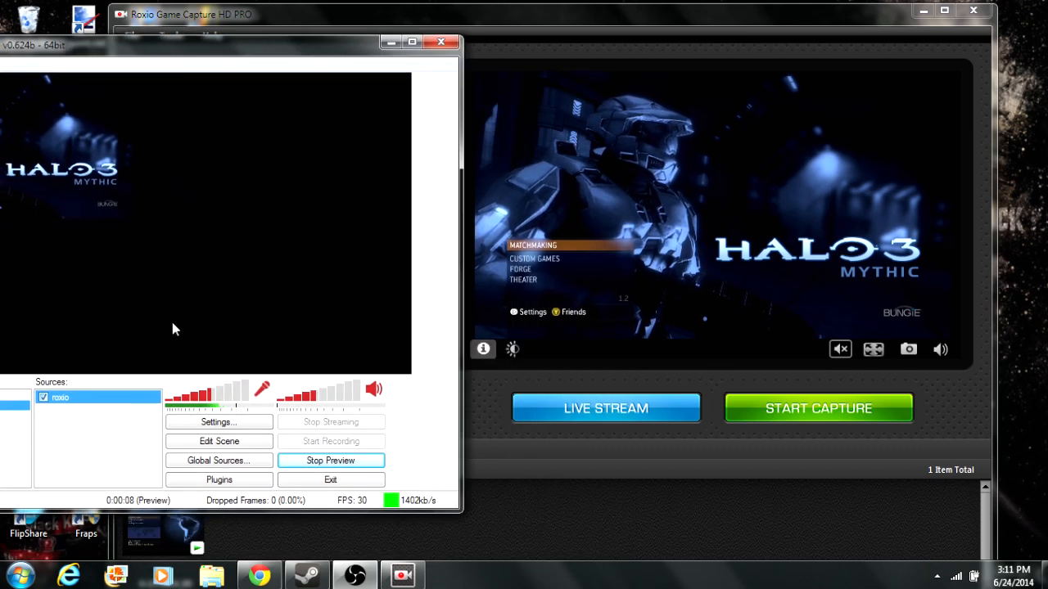
left_click(316, 461)
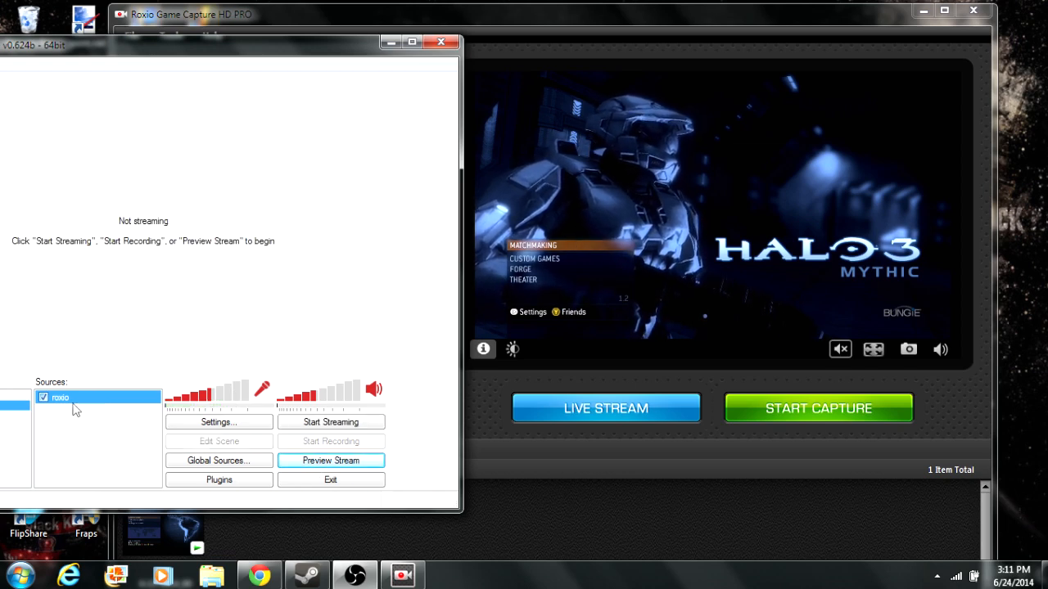
- Try to fit the roxio source to the screen while the preview is stopped
right_click(74, 405)
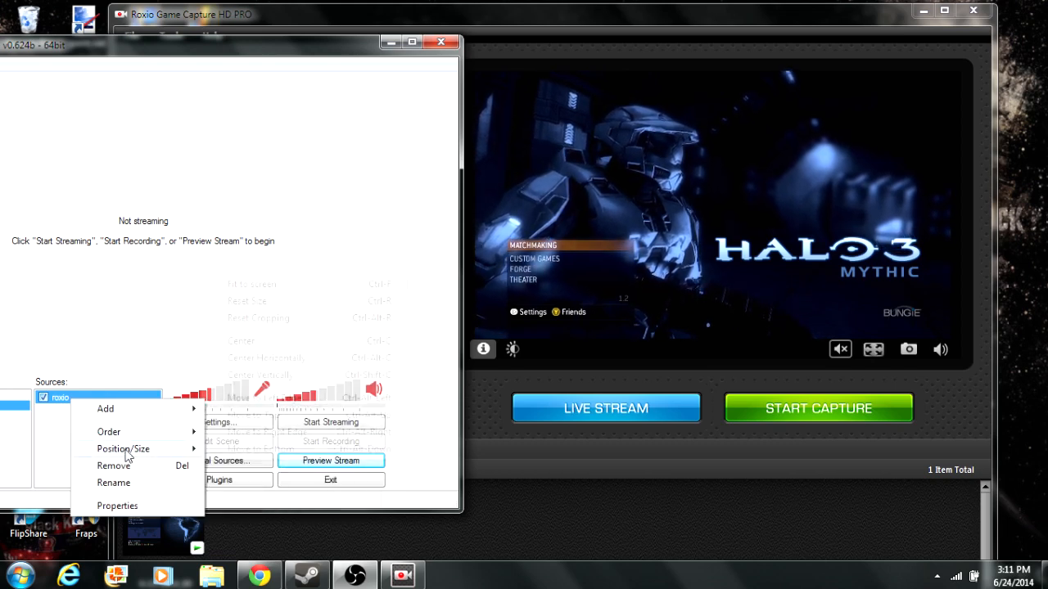
mouse_move(127, 455)
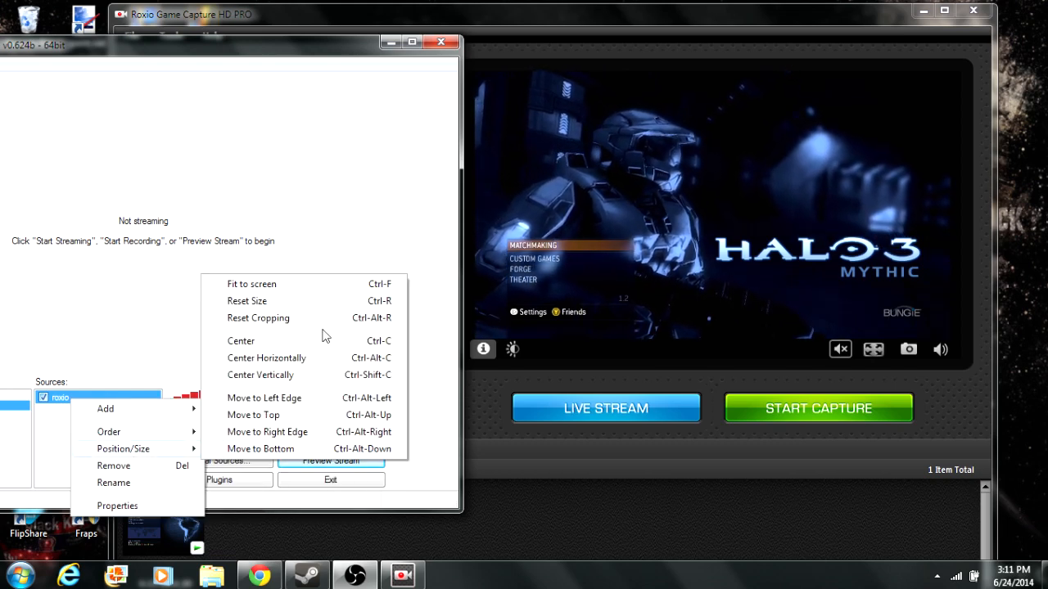
left_click(321, 287)
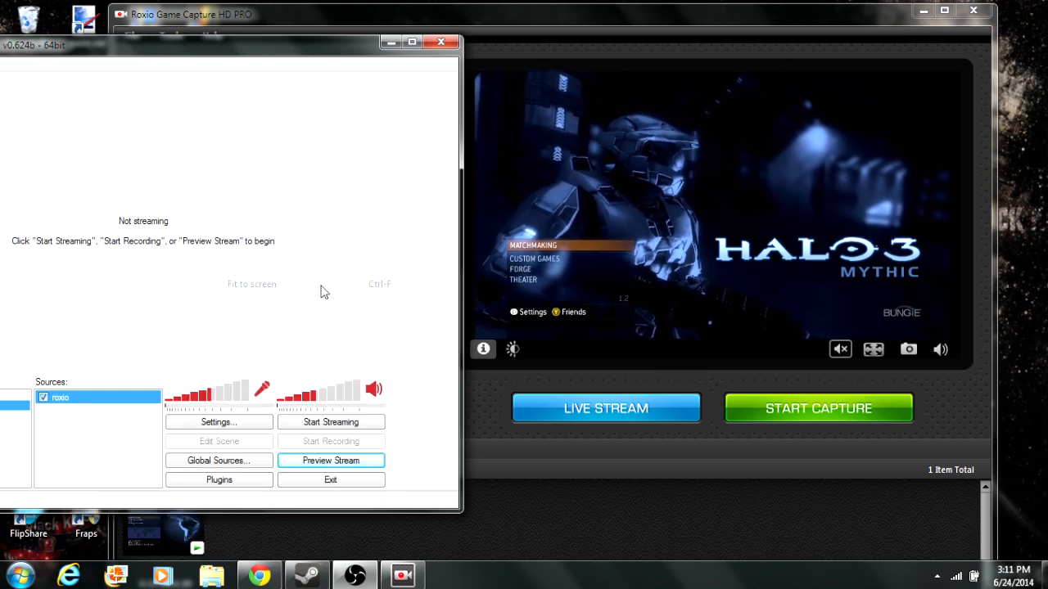
- Start the stream preview and fit the roxio source to the screen while it is running
left_click(337, 465)
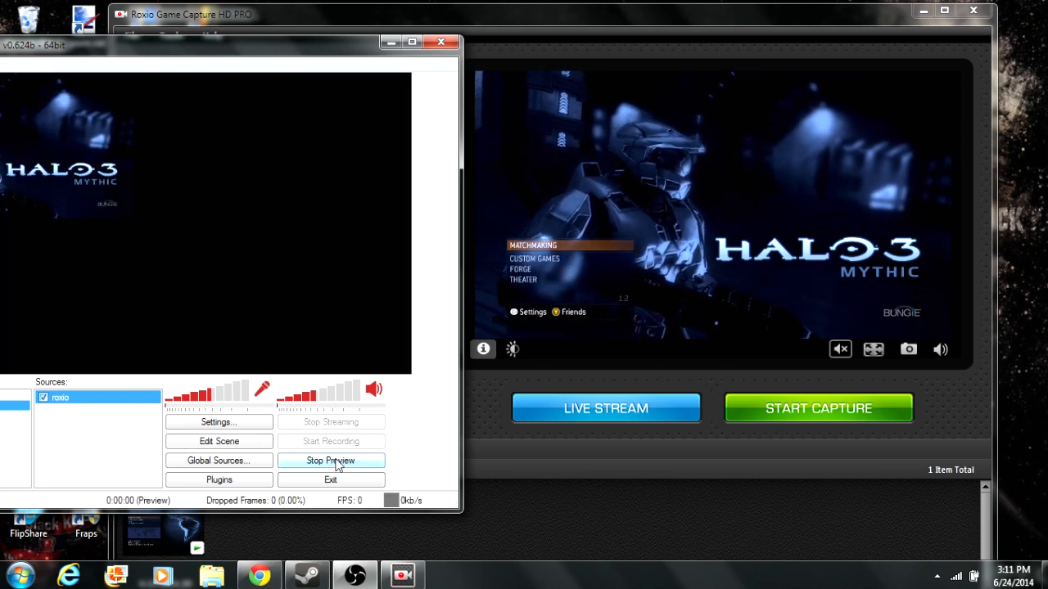
left_click_drag(132, 43, 316, 45)
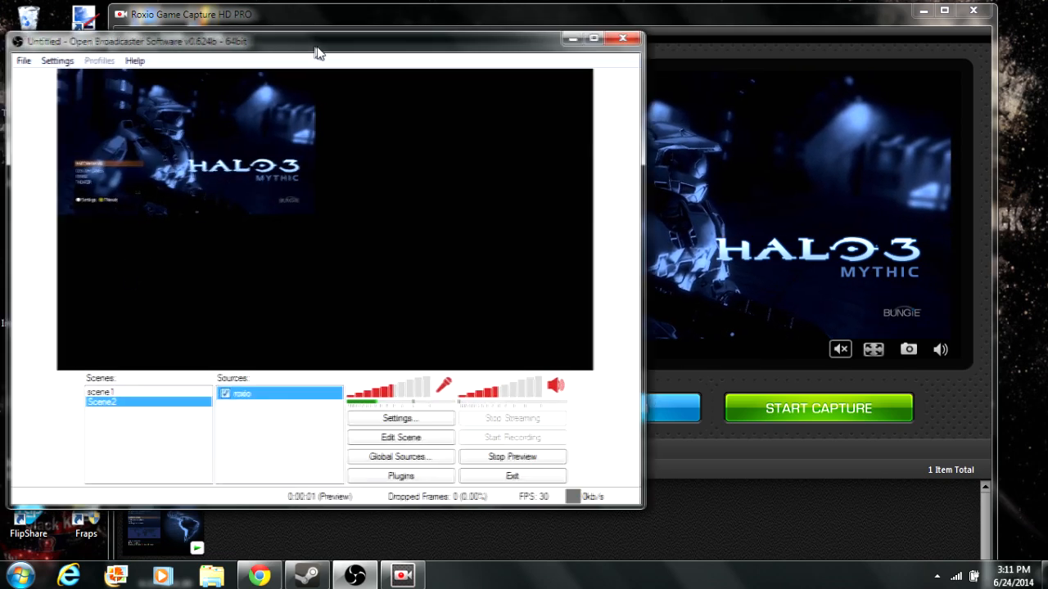
right_click(269, 399)
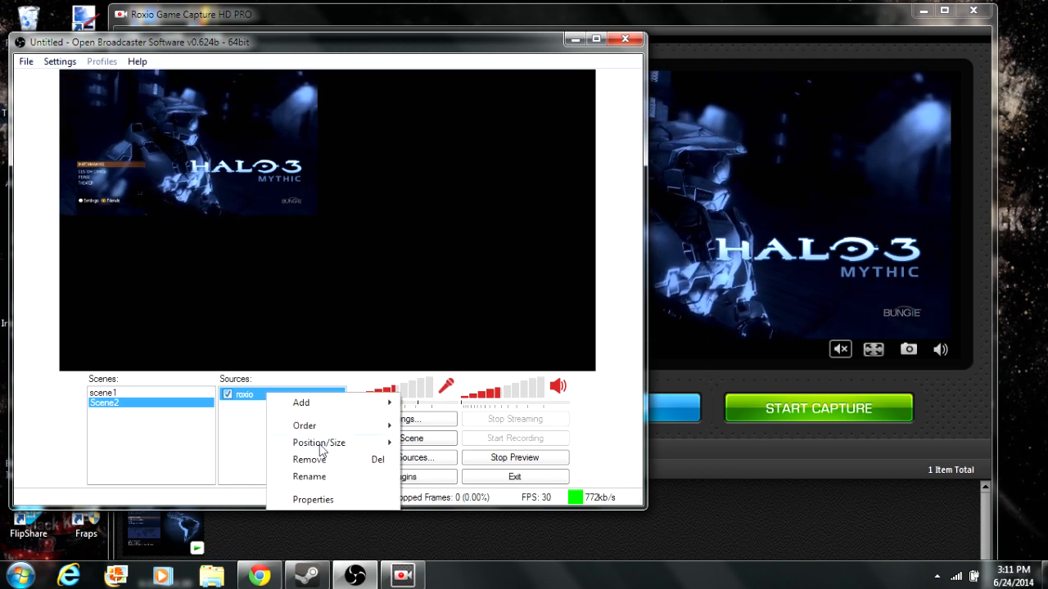
mouse_move(327, 443)
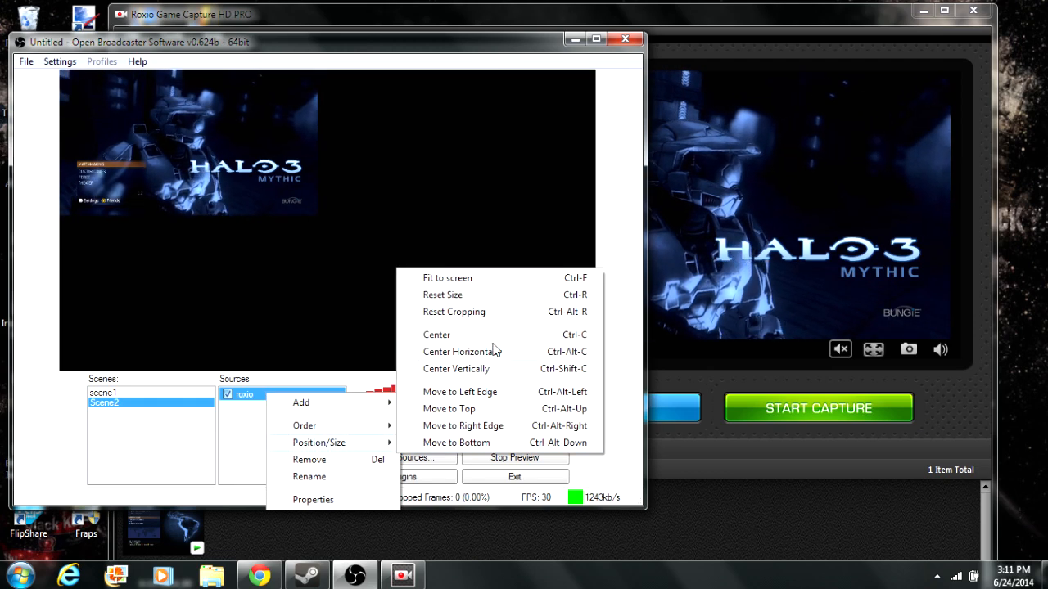
left_click(499, 280)
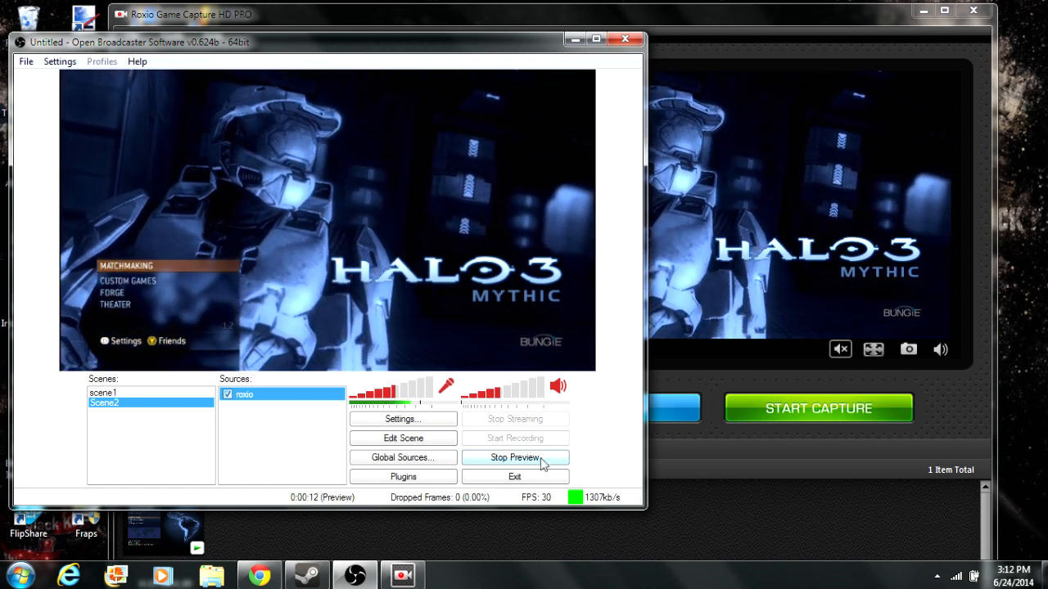
right_click(271, 401)
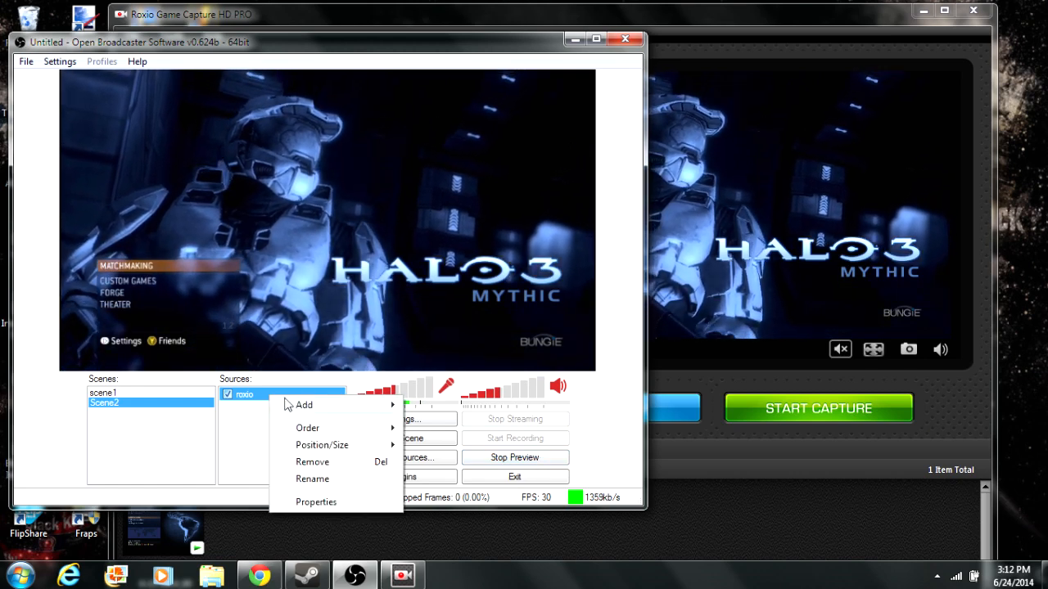
mouse_move(335, 450)
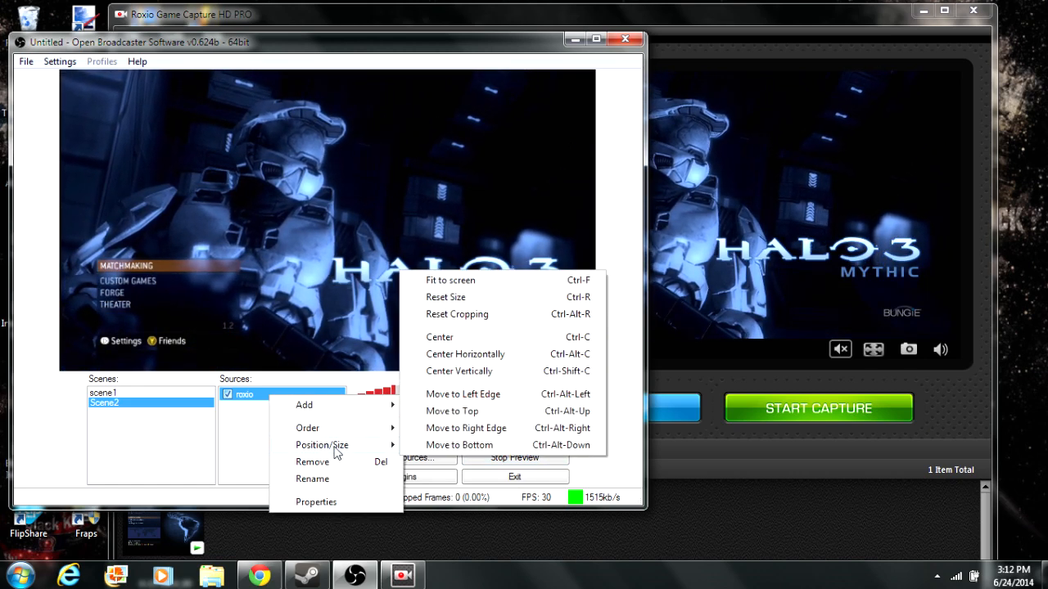
left_click(528, 281)
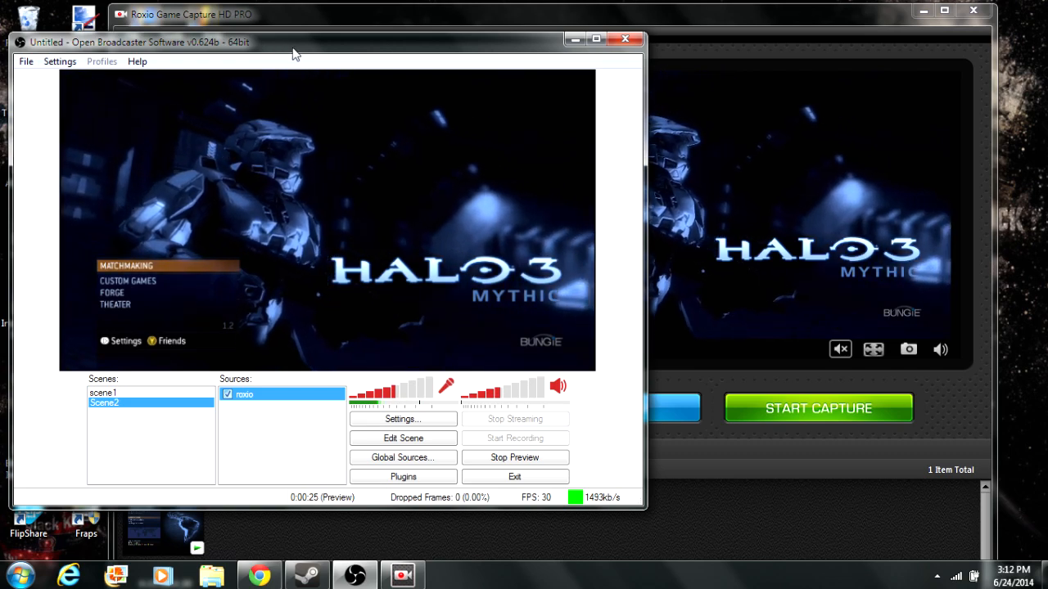
- Move the Open Broadcaster Software window slightly and stop the stream preview
left_click_drag(300, 53, 377, 73)
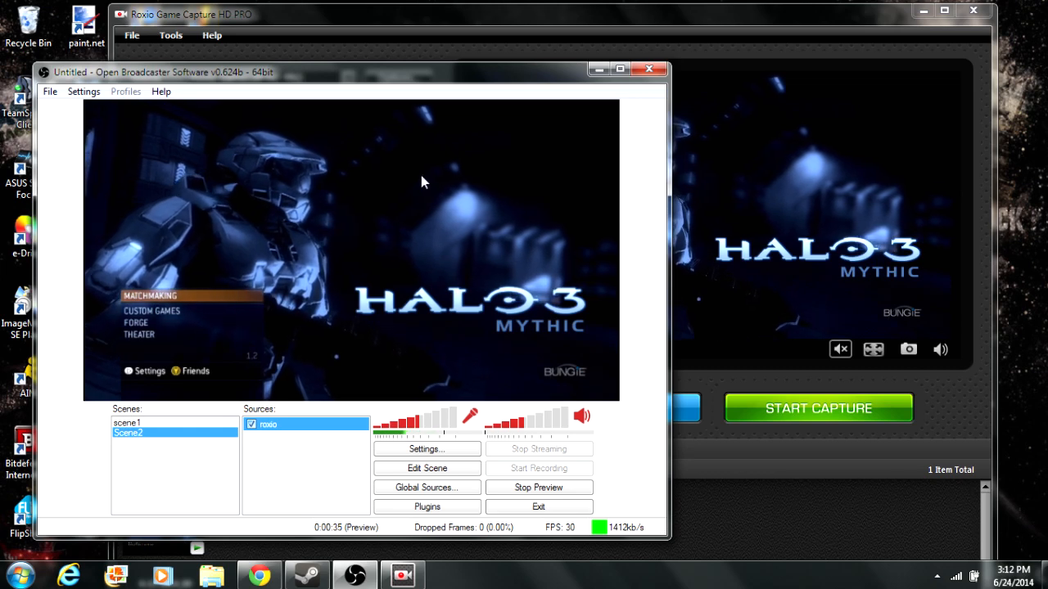
left_click_drag(368, 79, 346, 71)
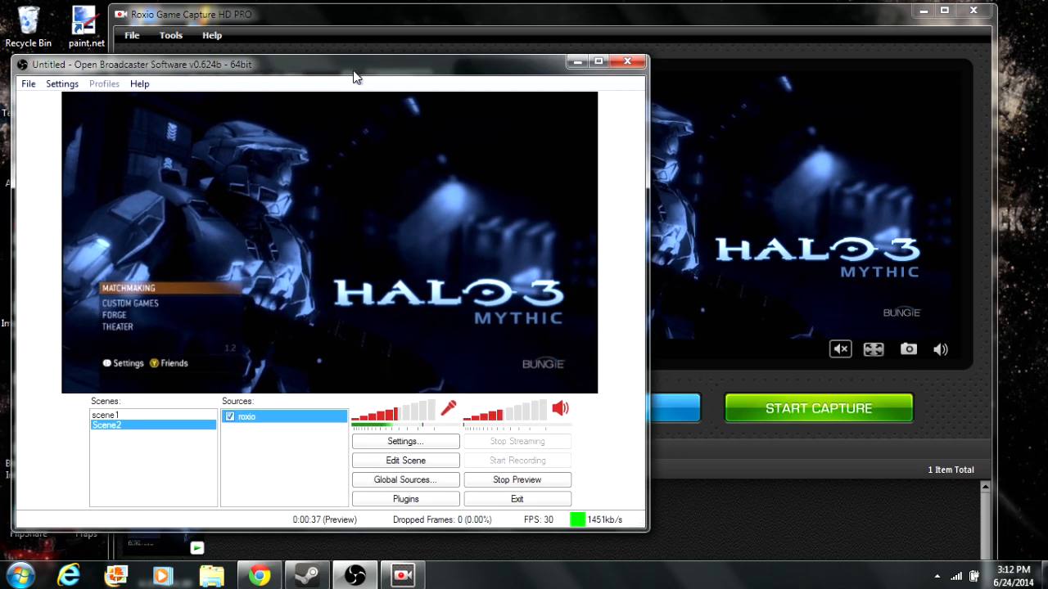
left_click(533, 483)
mouse_move(384, 72)
left_mouse_down()
mouse_move(362, 74)
mouse_move(385, 75)
left_mouse_up()
- Open the program settings and review the Encoding options, followed by the Broadcast Settings
left_click(63, 87)
left_click(74, 105)
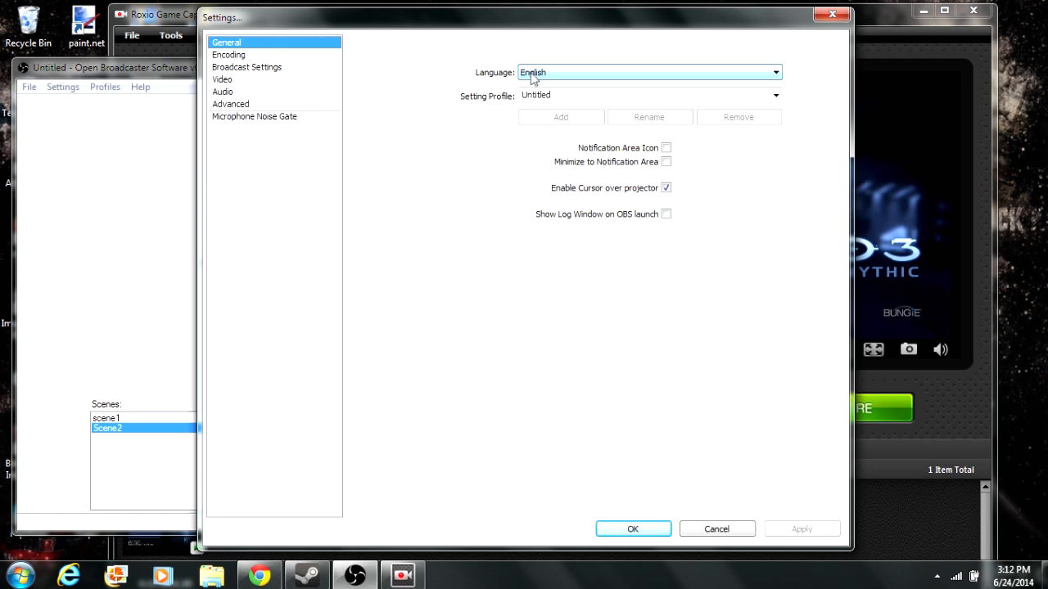
left_click(273, 56)
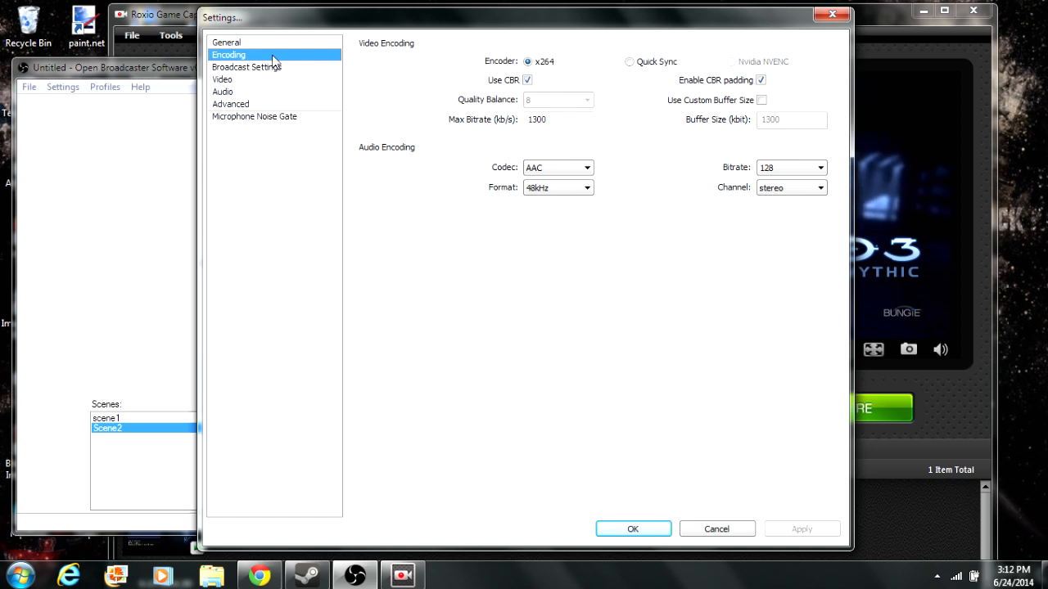
left_click(274, 71)
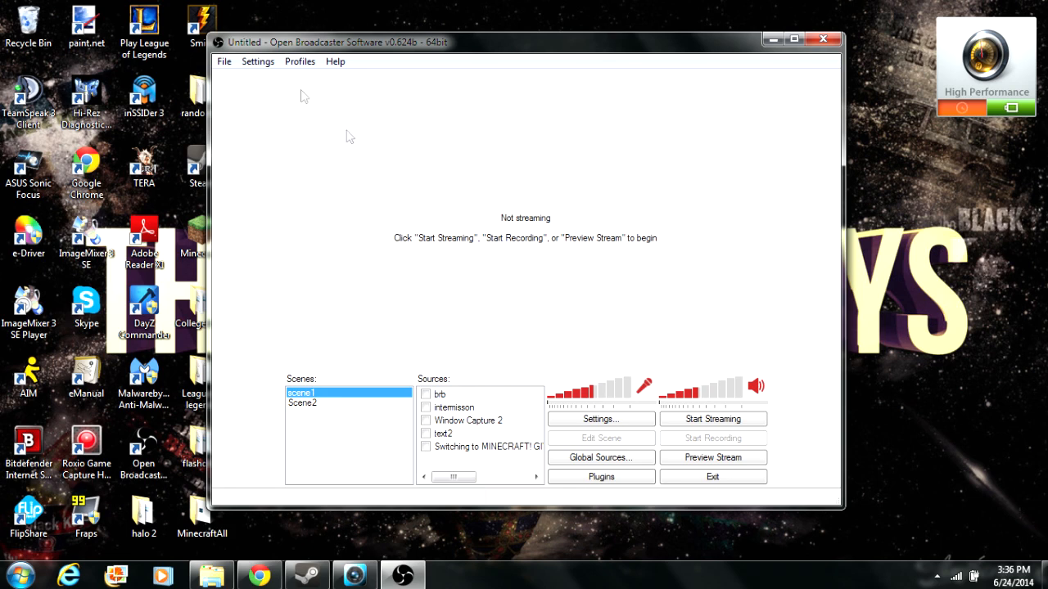
- Open the settings again from the main window and review the Broadcast Settings for live streaming to Twitch / Justin.tv
left_click(264, 66)
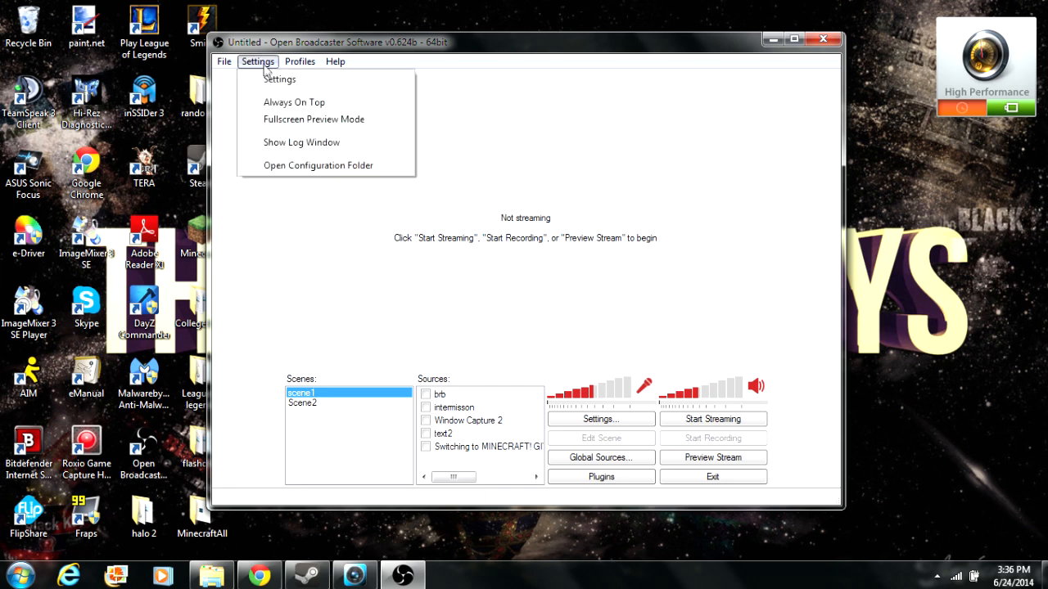
left_click(278, 81)
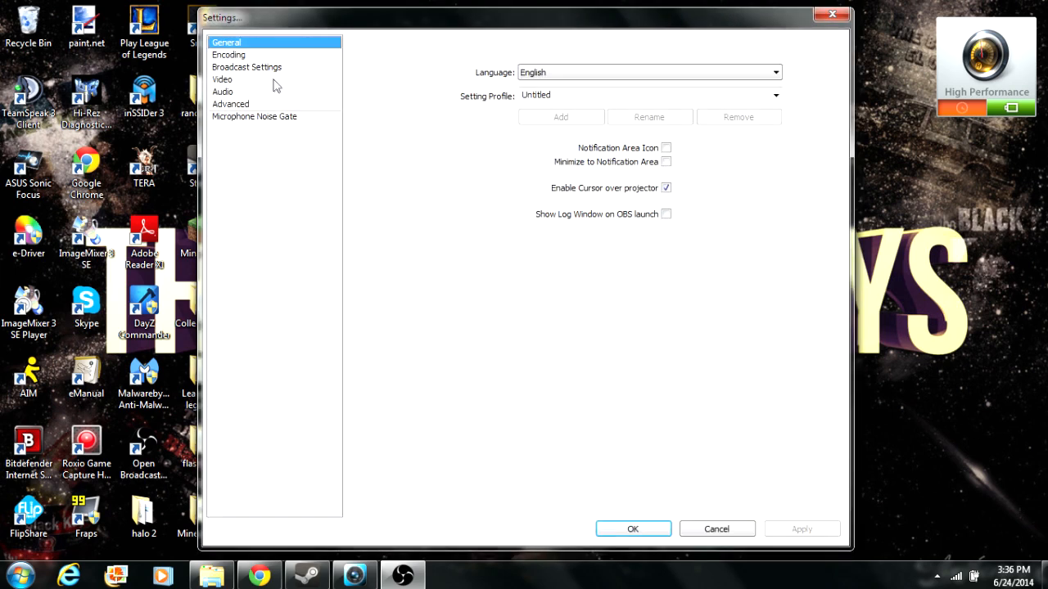
left_click(272, 70)
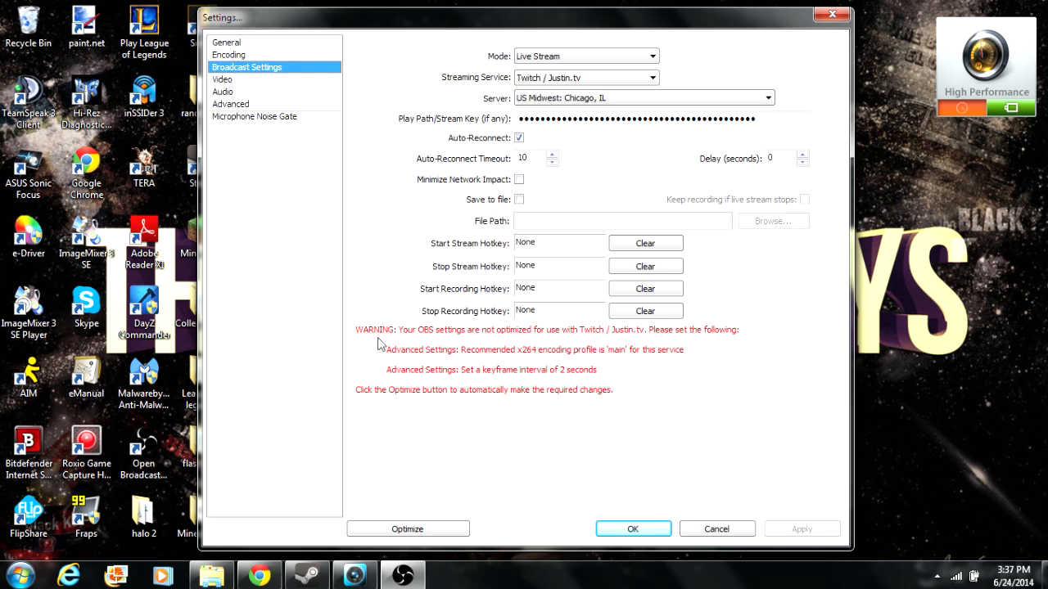
- Switch to Chrome, pause the featured stream and open the Twitch account's Dashboard, returning to the Broadcast Settings when finished
left_click(261, 577)
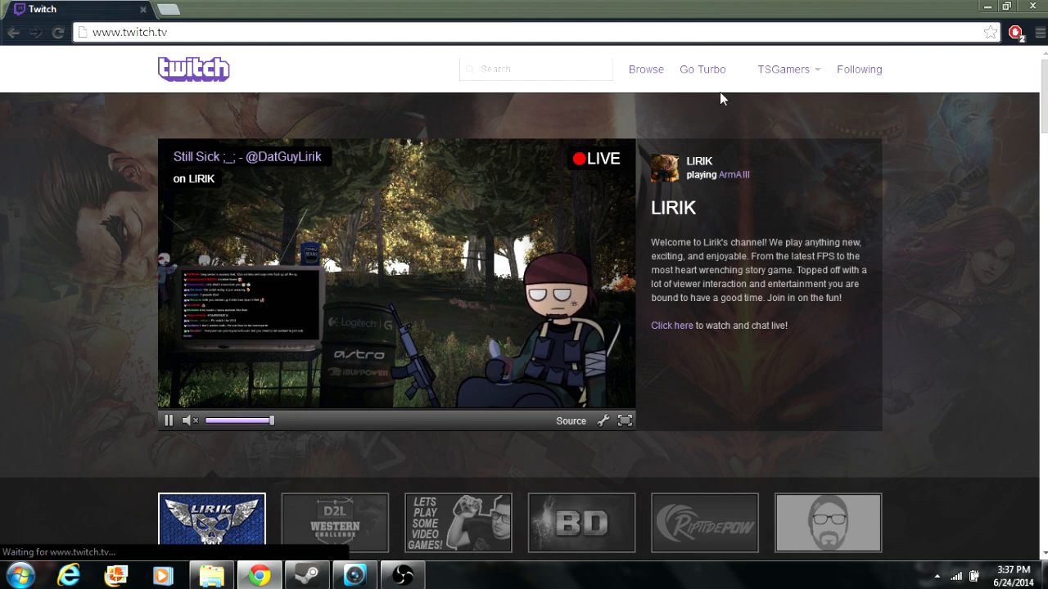
left_click(170, 421)
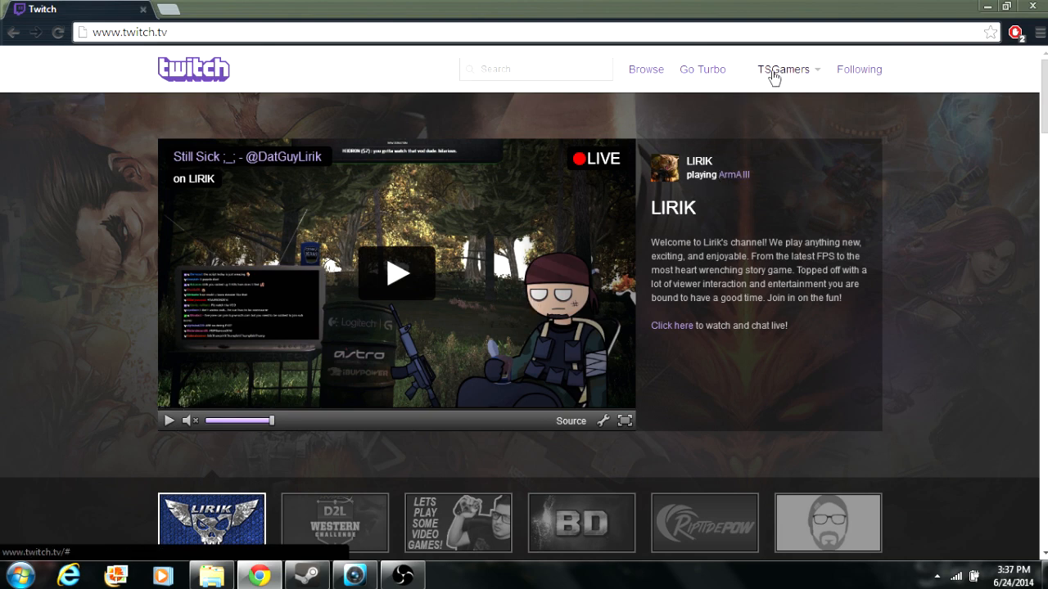
left_click(820, 77)
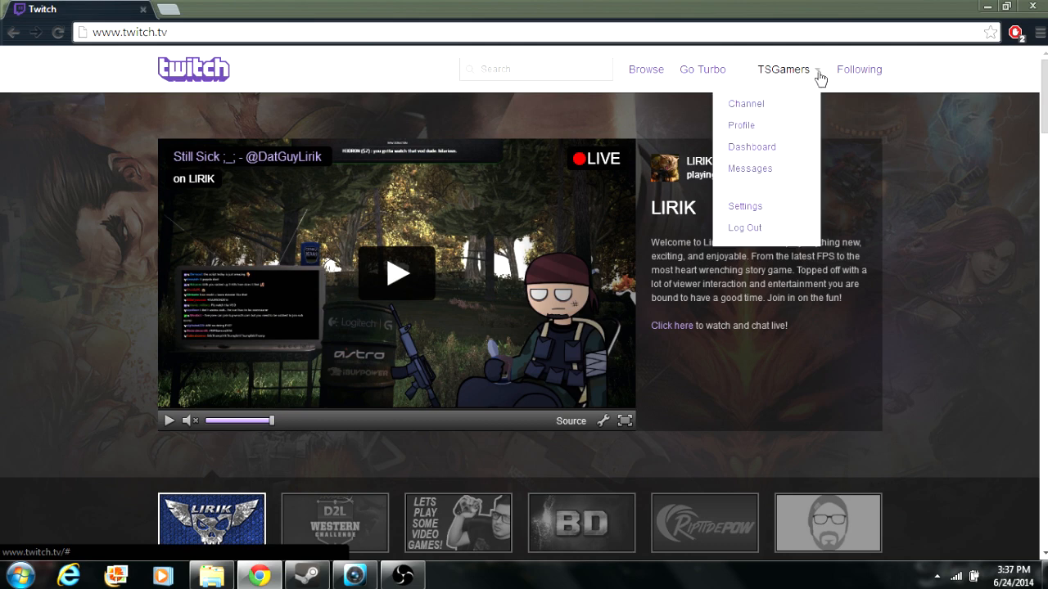
left_click(754, 148)
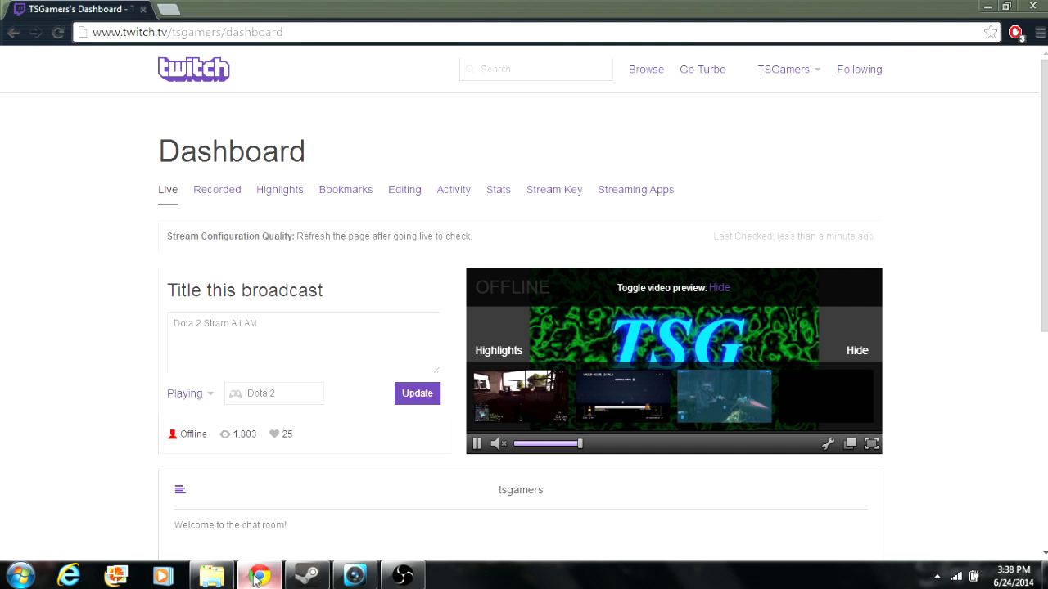
left_click(987, 6)
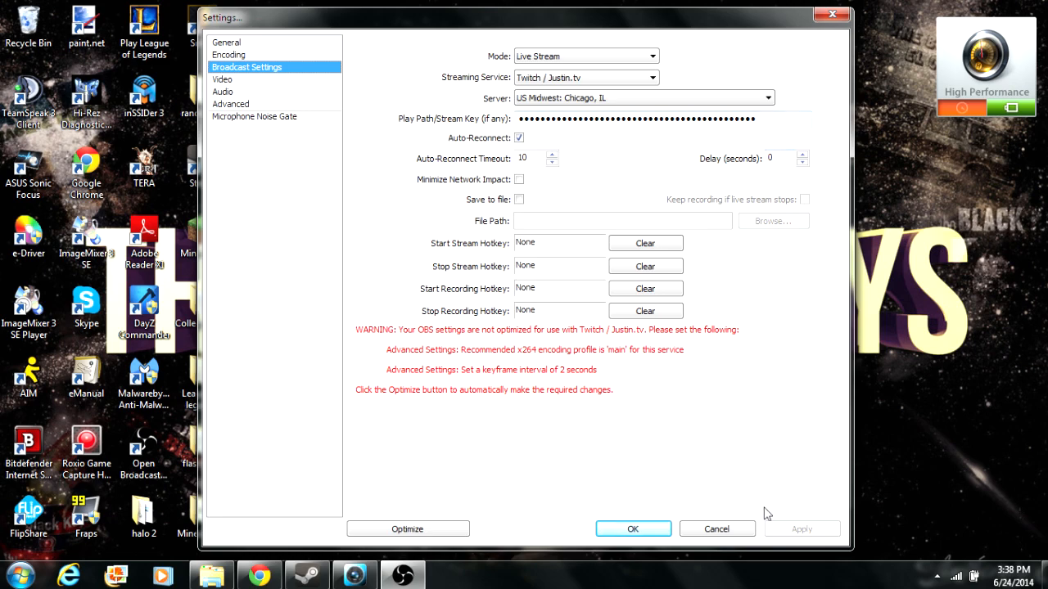
left_click(658, 534)
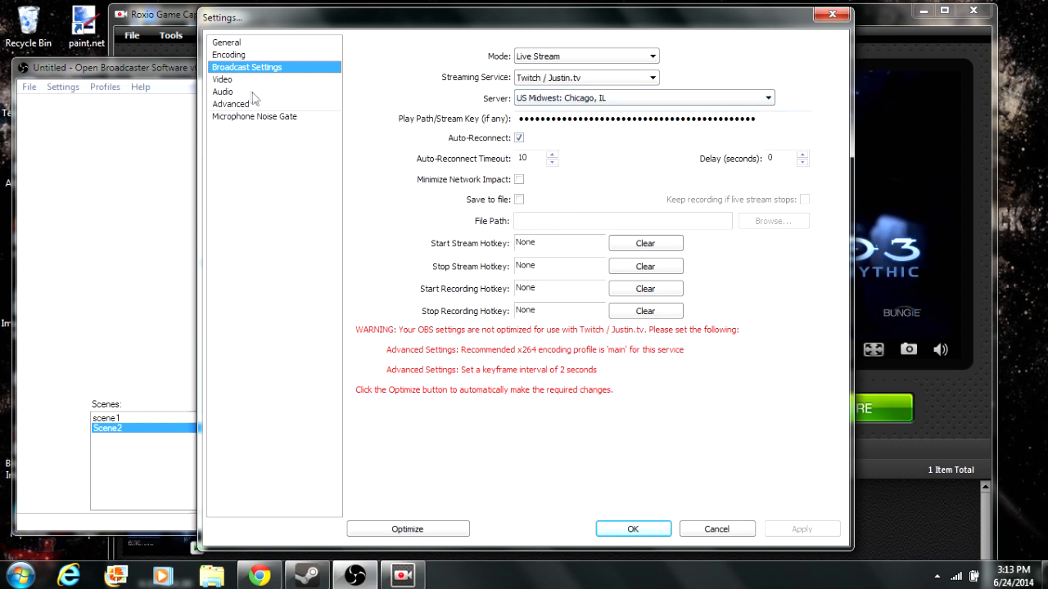
- Review the Video settings and the Audio settings, keeping Default as the Desktop Audio Device
left_click(239, 82)
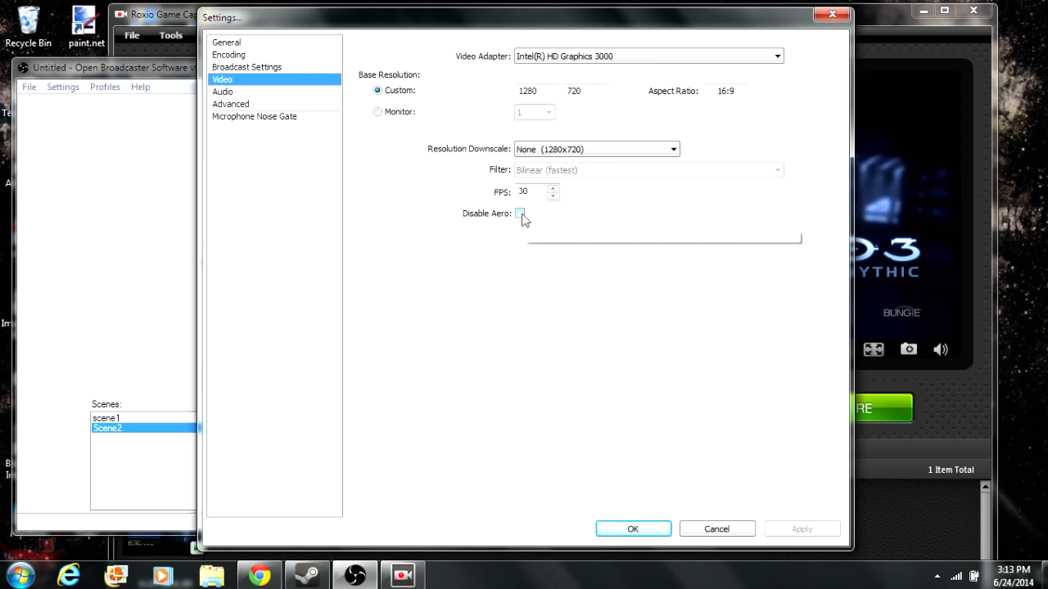
left_click(243, 93)
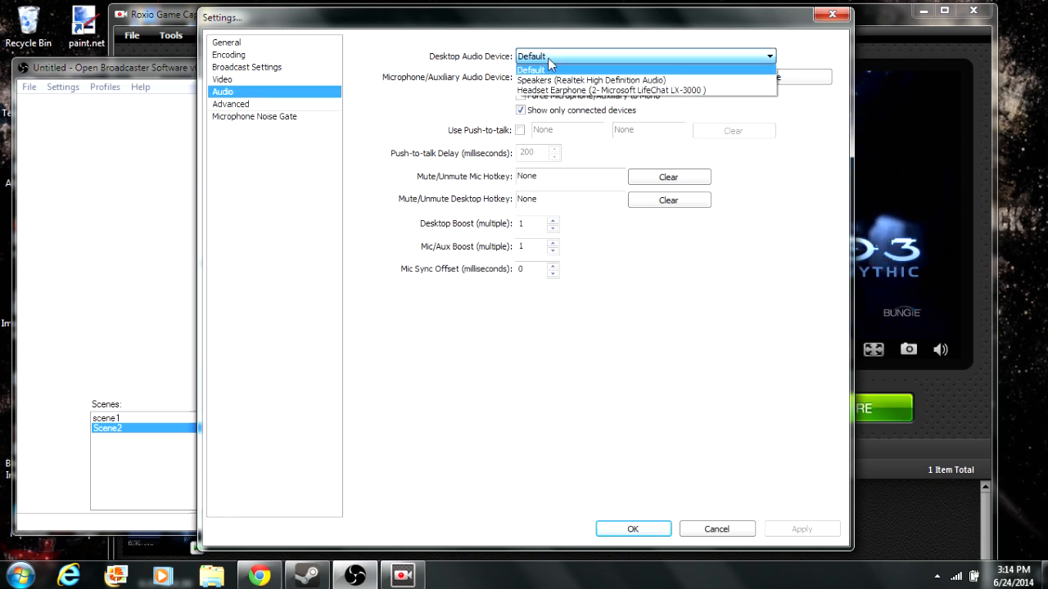
left_click(548, 58)
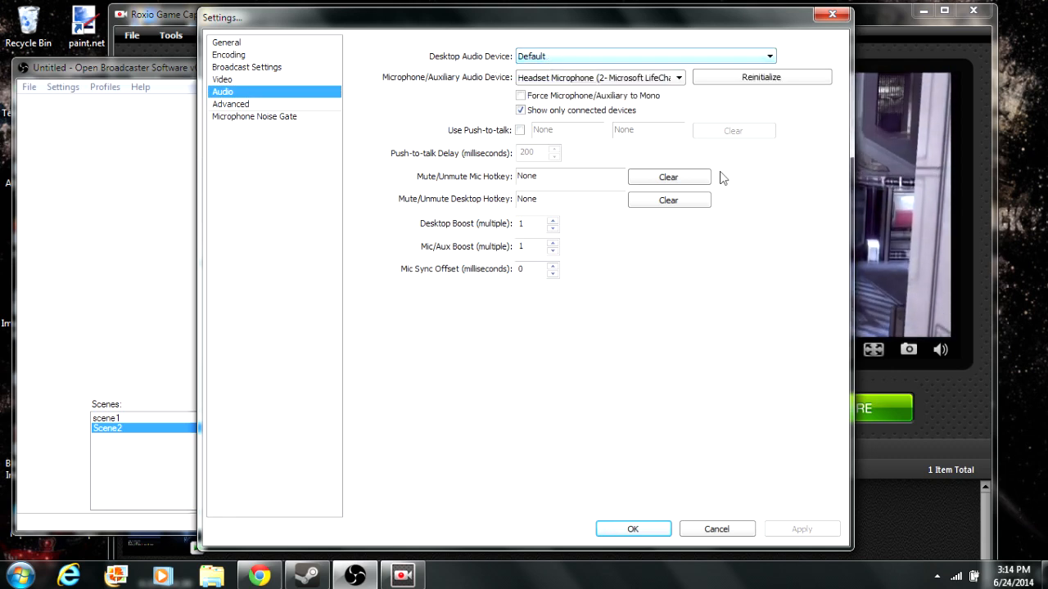
- Move the settings dialog aside, unmute the Roxio Game Capture preview audio and mute it again
left_click_drag(774, 23, 584, 57)
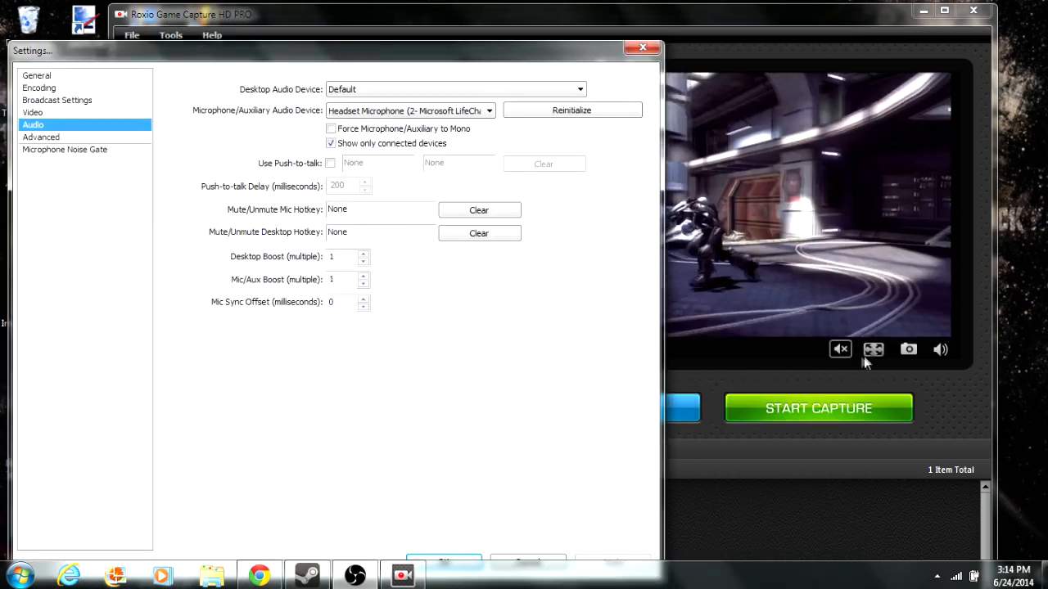
left_click(845, 351)
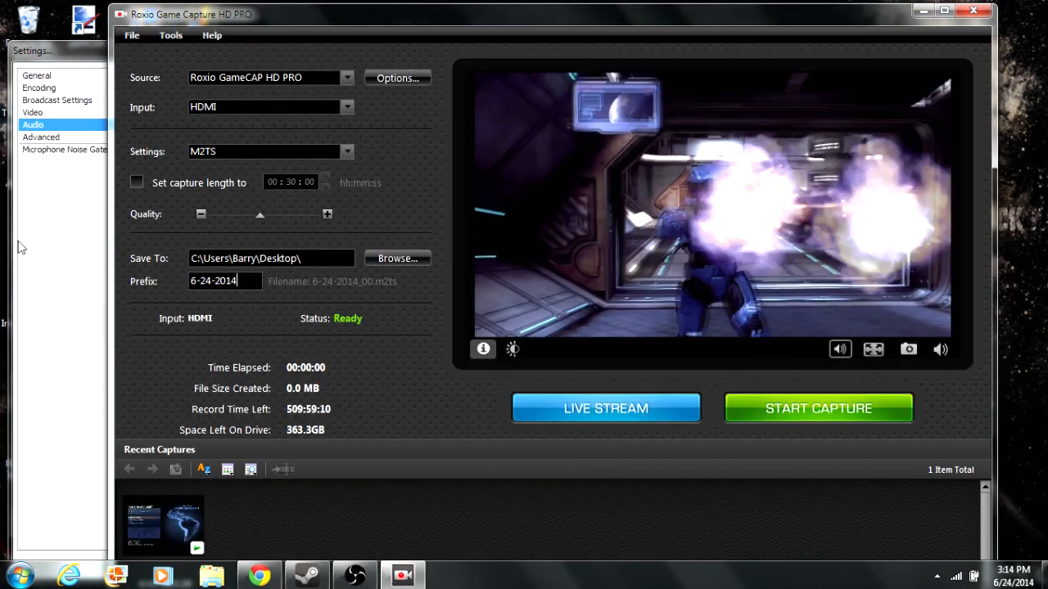
left_click(51, 252)
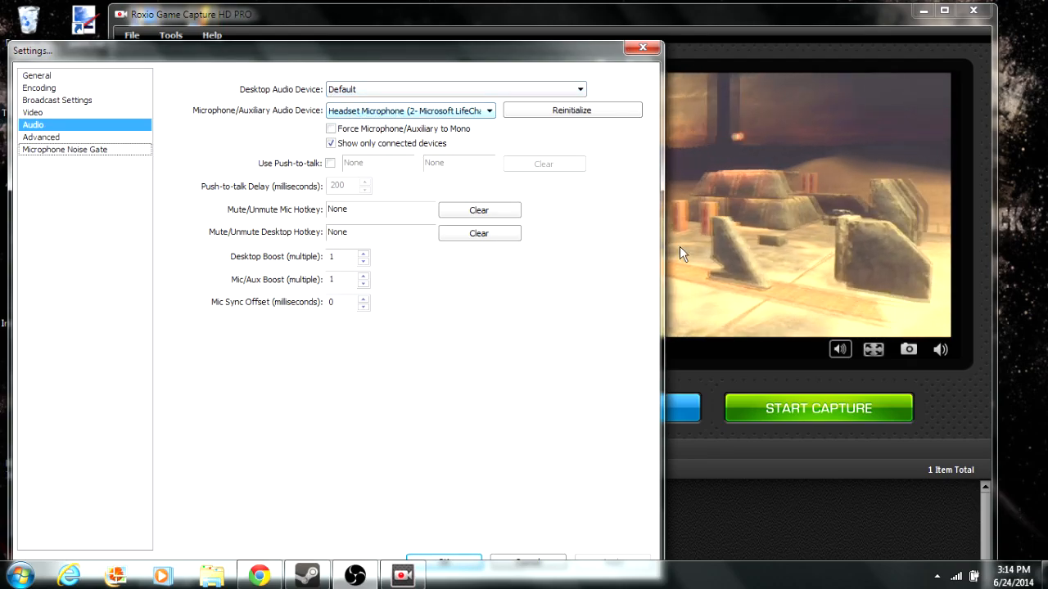
left_click(840, 350)
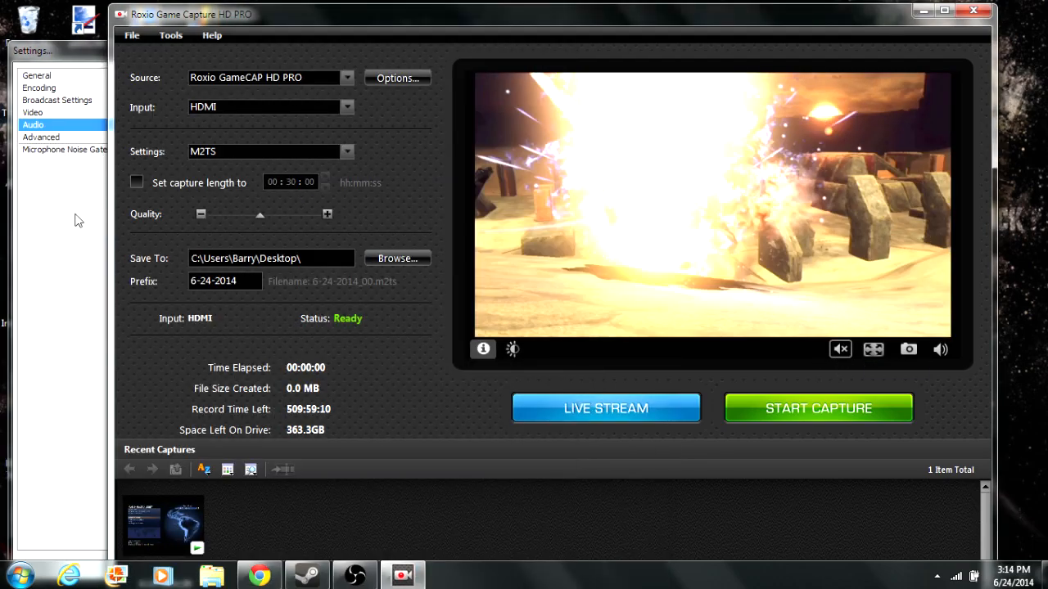
left_click(69, 223)
- Review the Advanced, Video and Audio settings once more and confirm the settings dialog
left_click(58, 138)
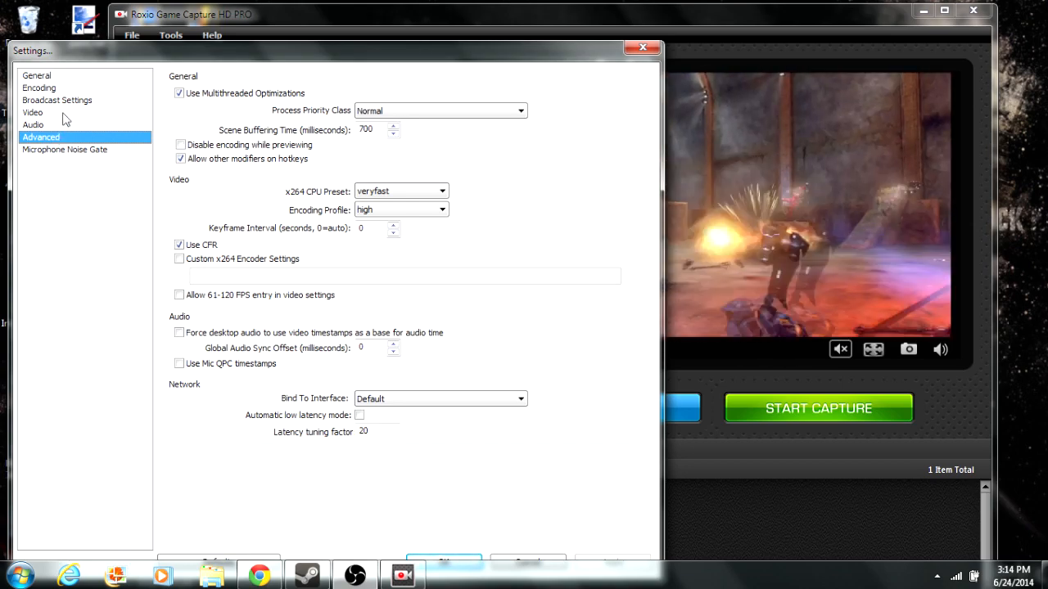
left_click(64, 114)
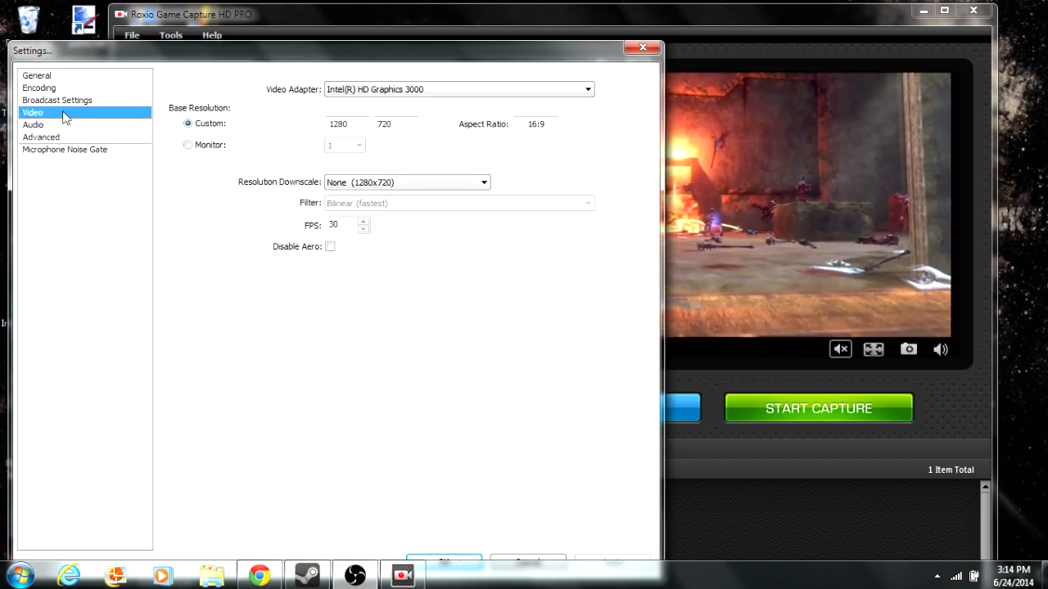
left_click(64, 128)
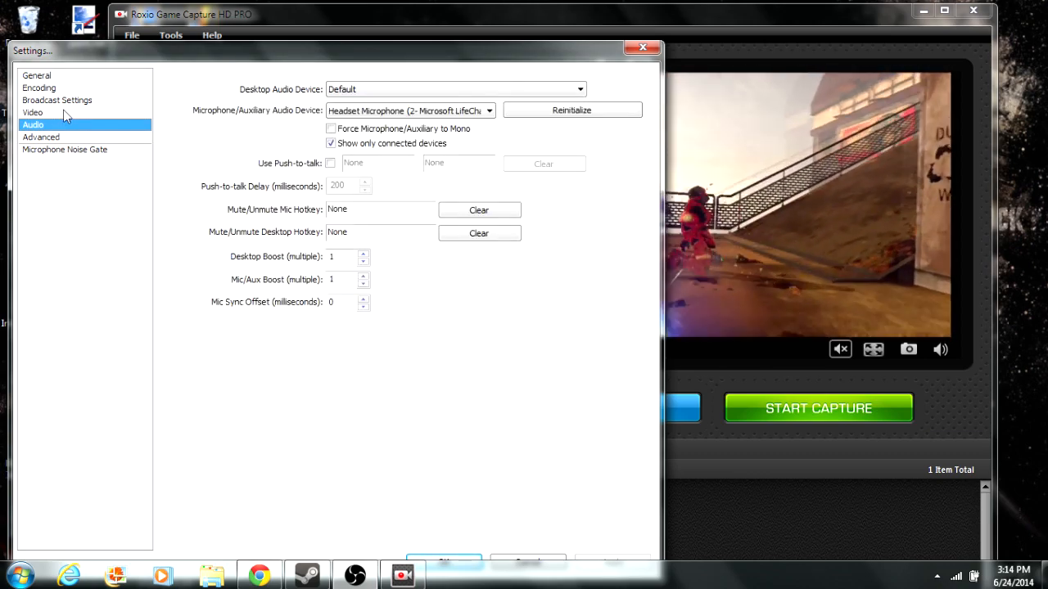
left_click(66, 113)
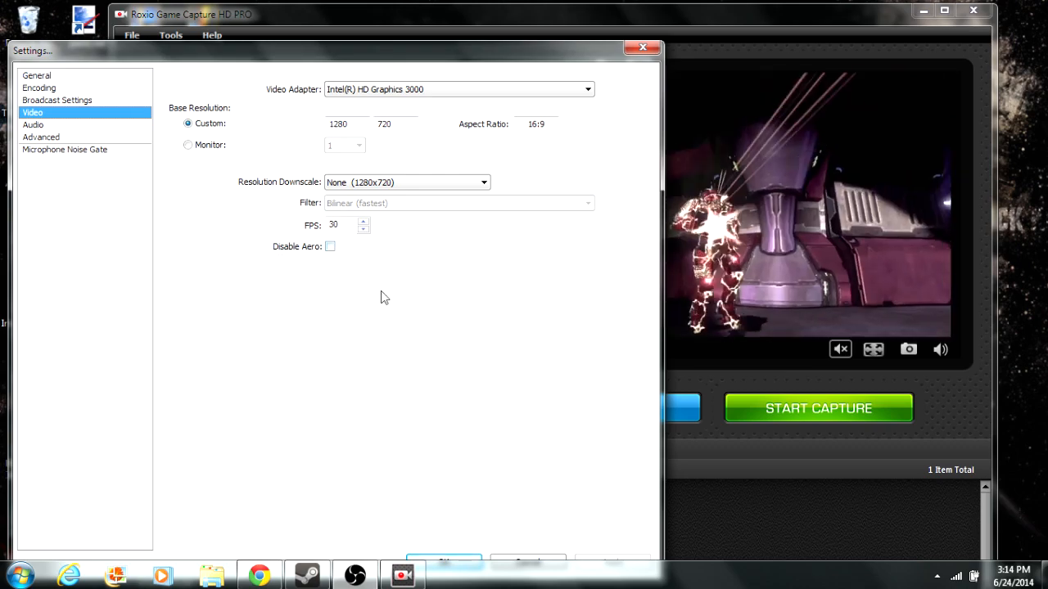
left_click_drag(408, 54, 415, 42)
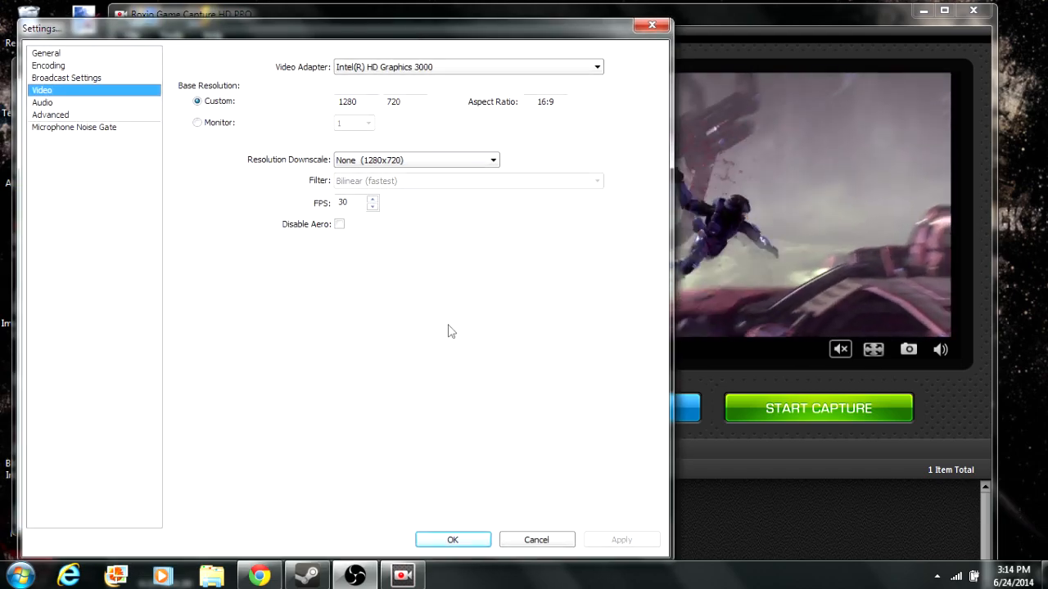
left_click(452, 539)
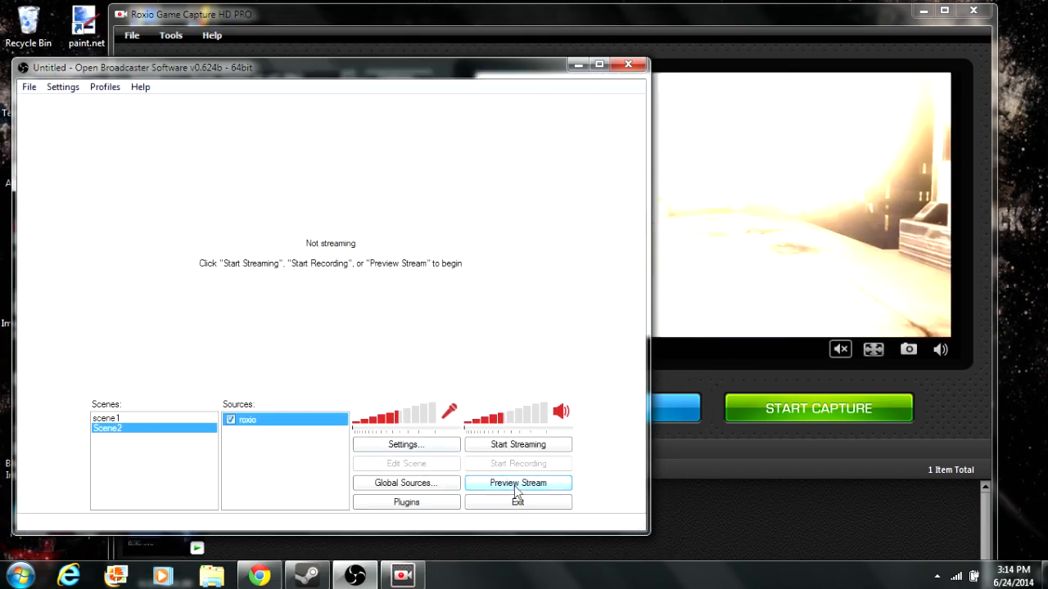
- Preview the stream beside the Roxio window, stop the preview and start streaming live
left_click(514, 485)
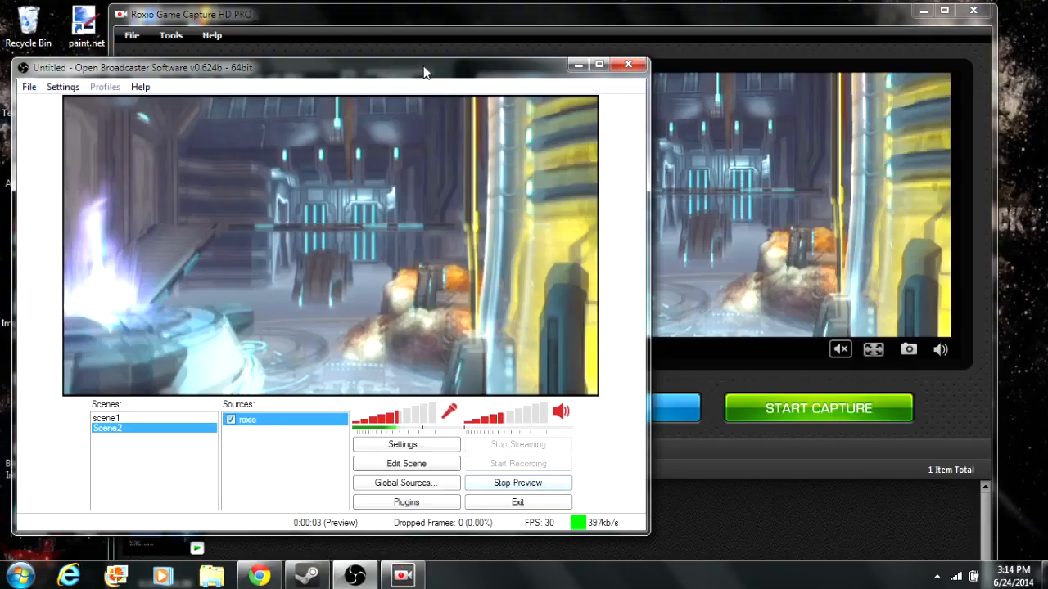
left_click_drag(417, 71, 236, 61)
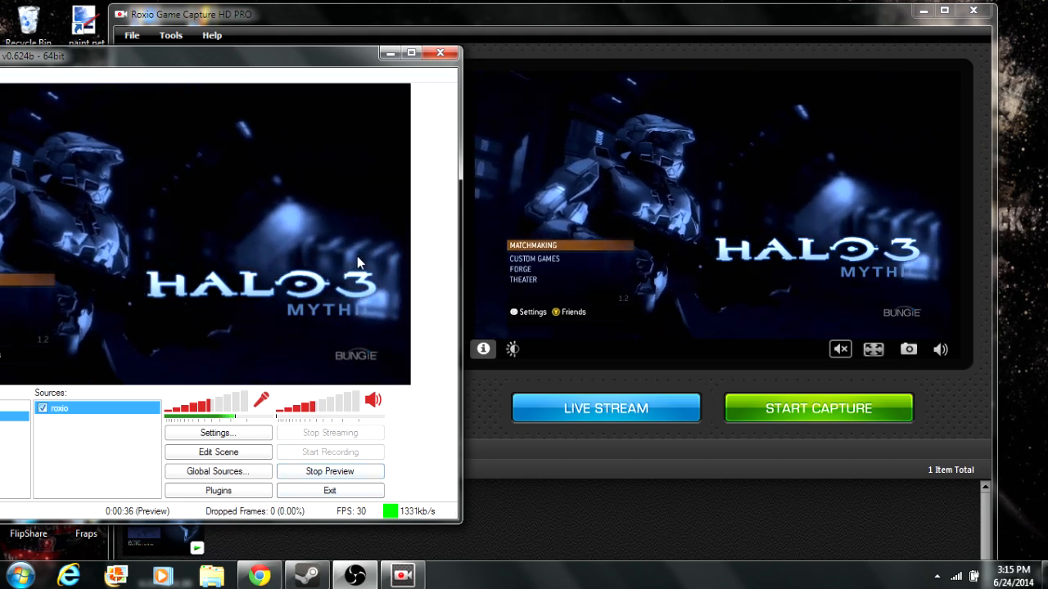
left_click(319, 472)
left_click(343, 433)
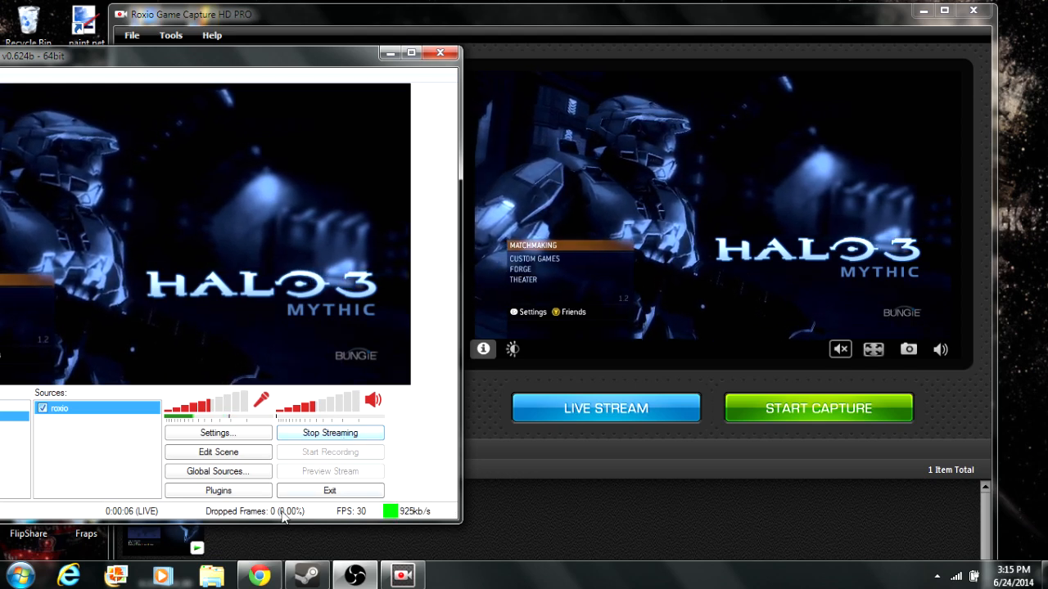
- Switch to Chrome and open the channel page twitch.tv/tsgamers in a new tab
left_click(260, 575)
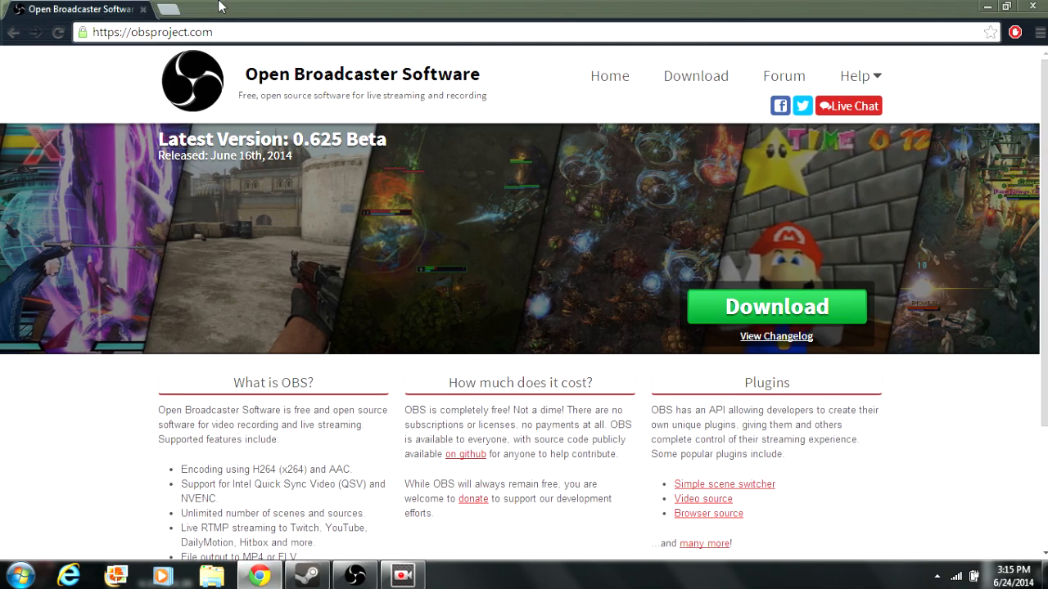
left_click(169, 10)
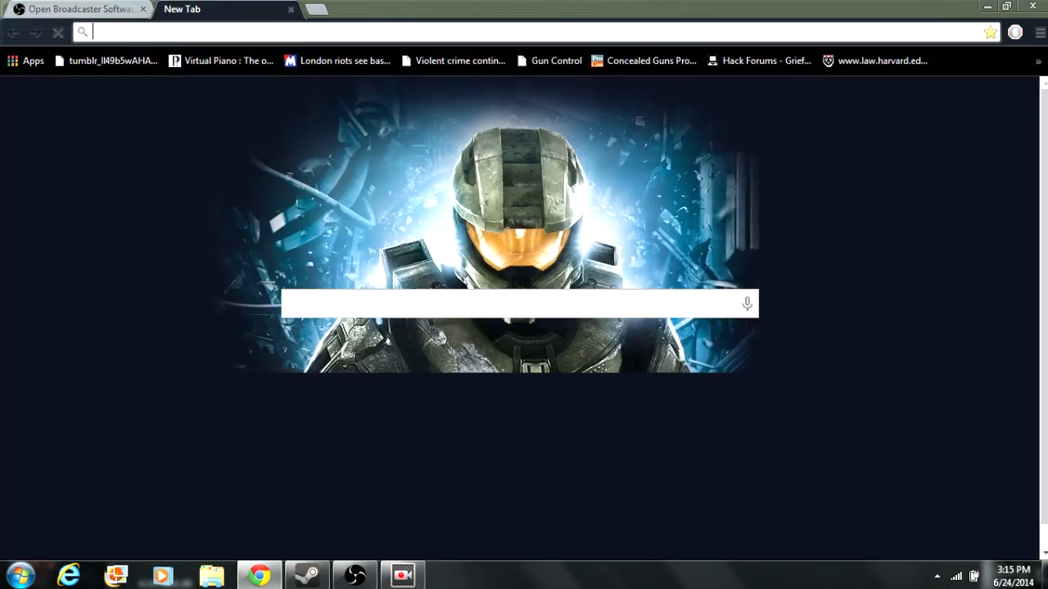
type("twitch.tv/tsgamers")
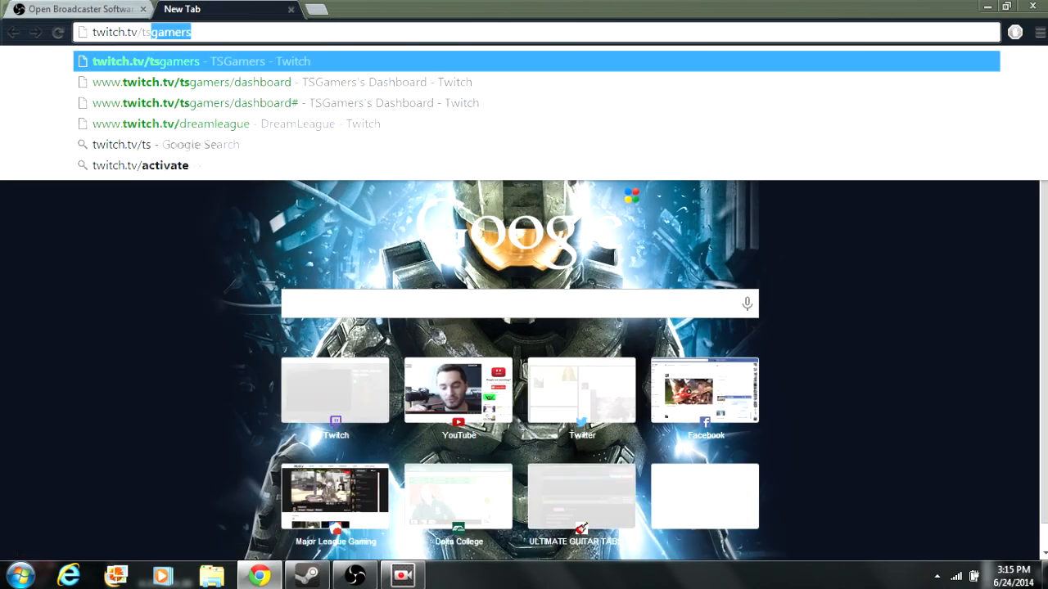
key("Return")
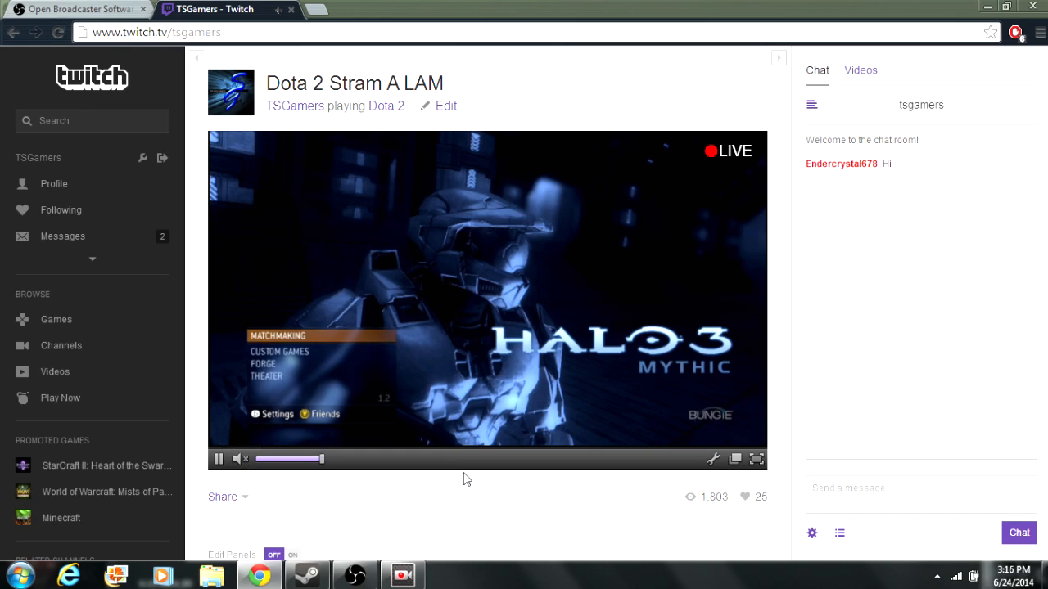
- Send the channel chat messages "hey", "making a video for youtube right now lol" and "will stream later though"
left_click(917, 505)
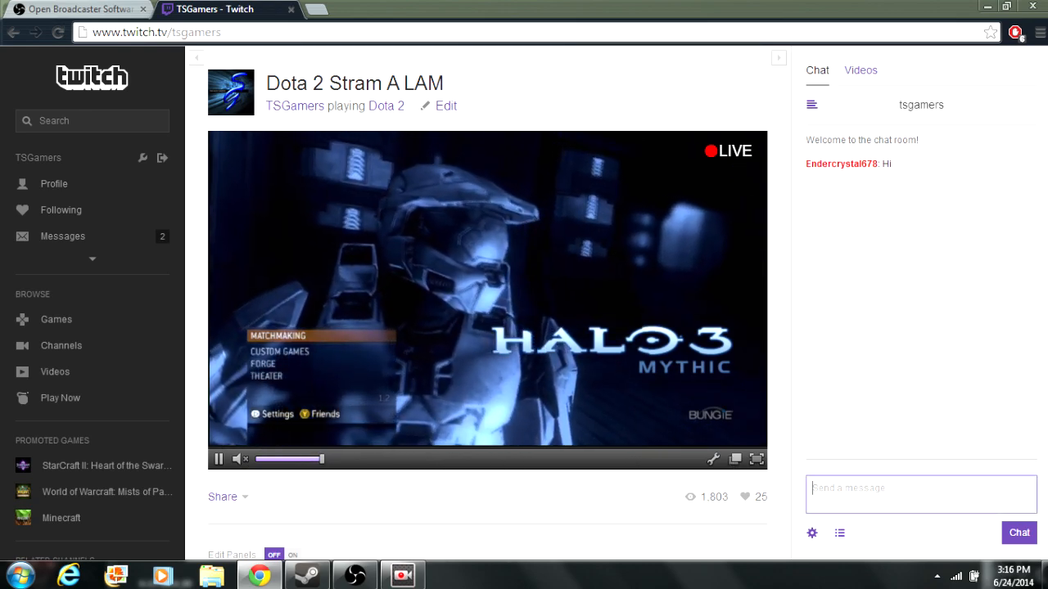
type("hey")
key("Return")
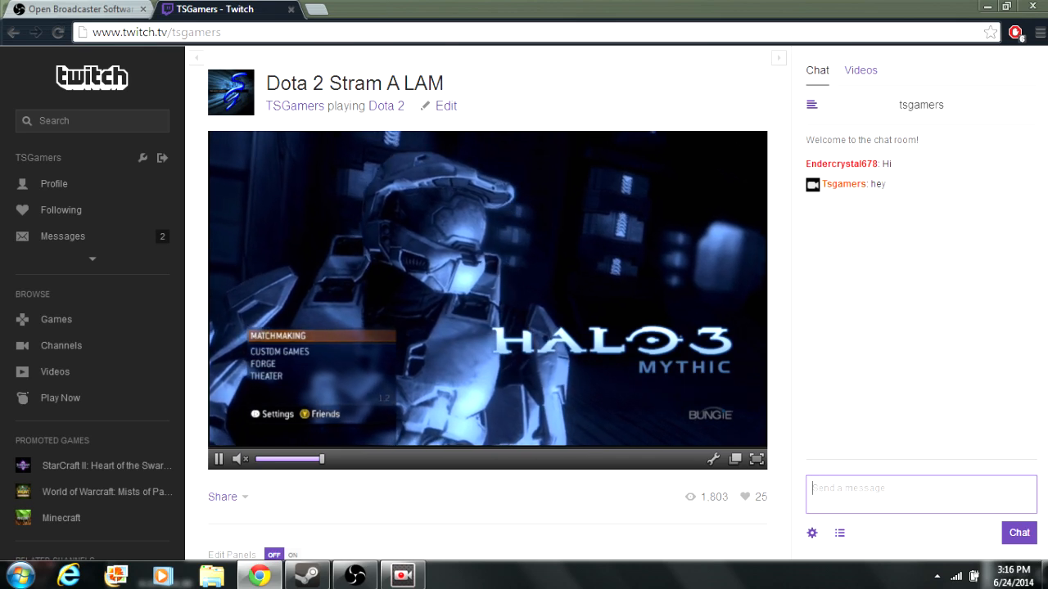
type("making a video for youtube ri")
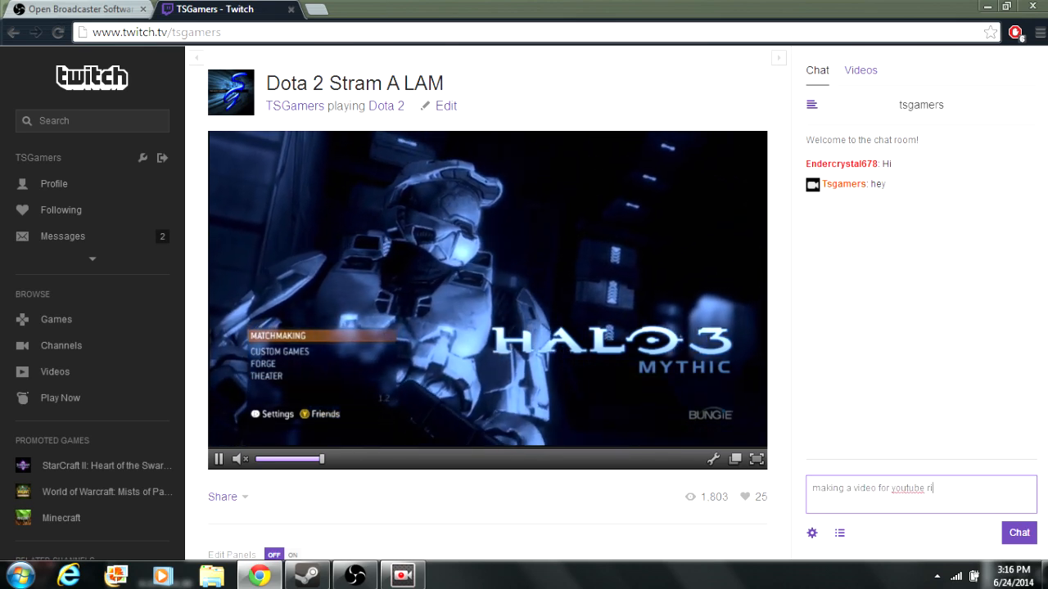
type("ght now lol")
key("Return")
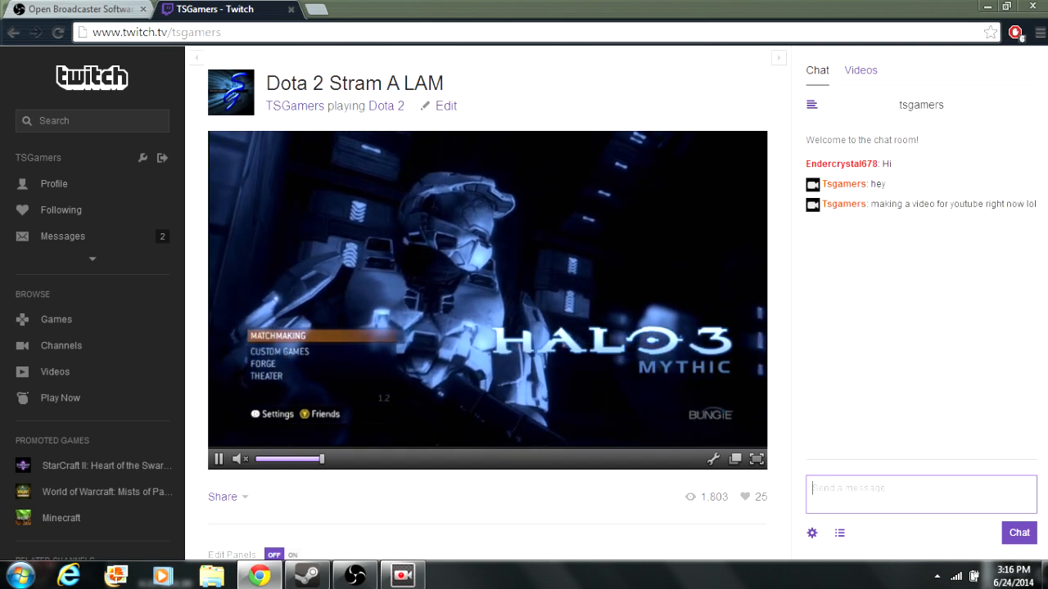
type("wi")
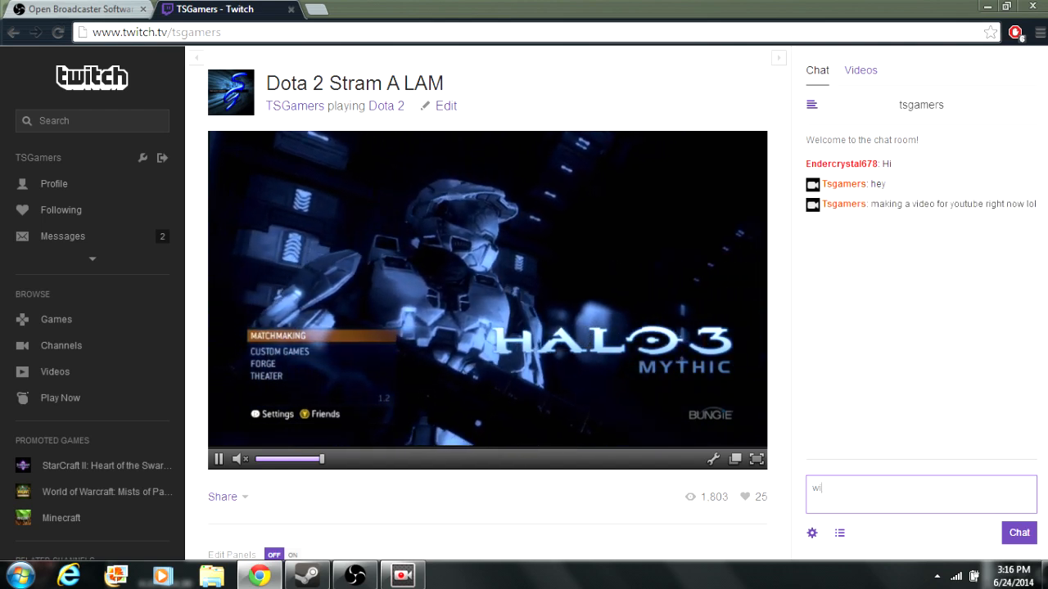
type("ll stream later though")
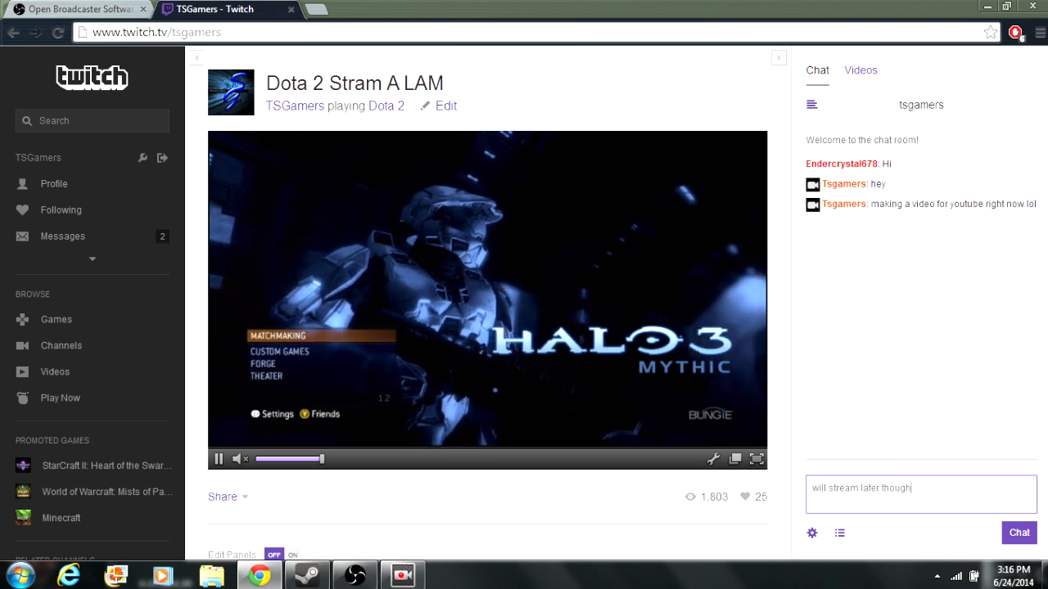
key("Return")
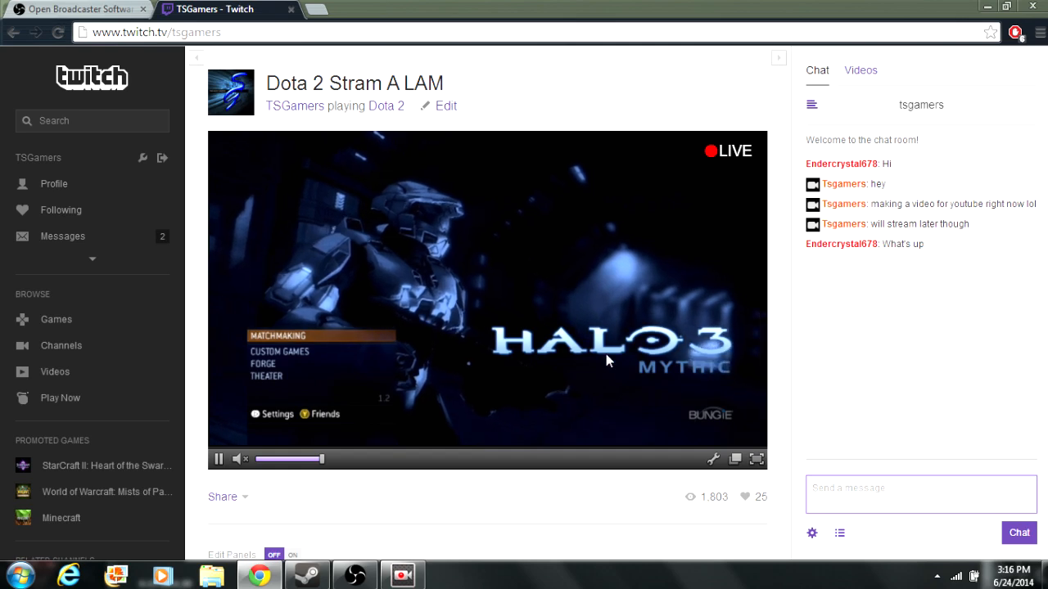
- View the channel's live stream in full screen
scroll(607, 360, "down", 5)
scroll(607, 359, "up", 5)
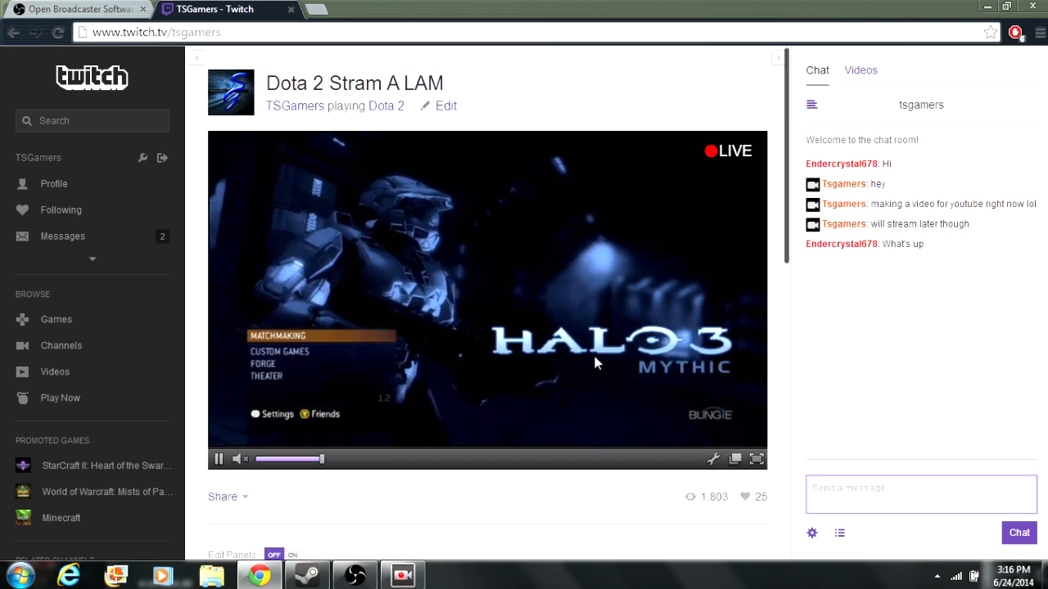
left_click(756, 459)
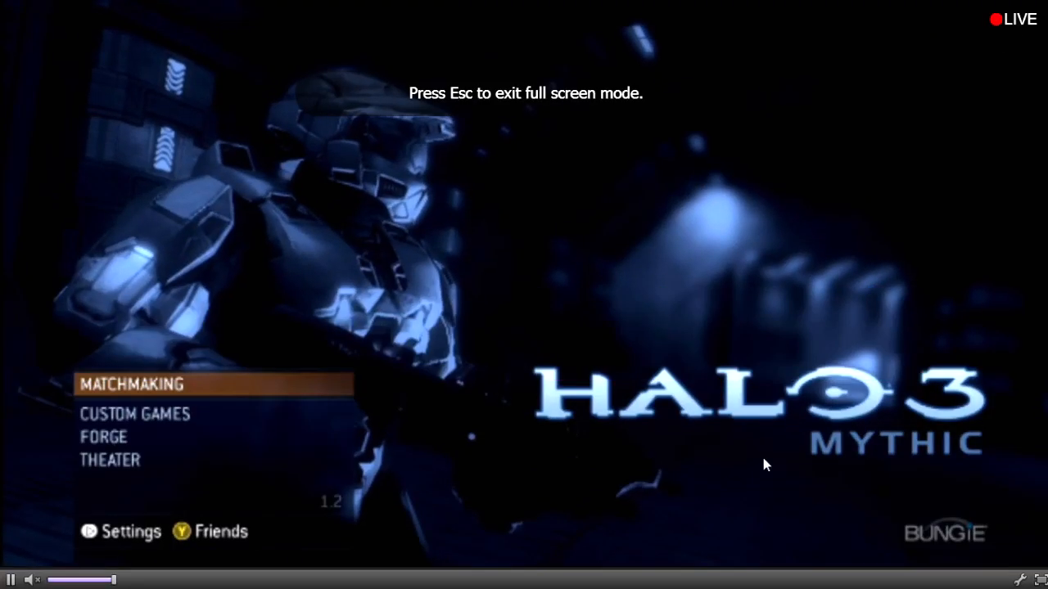
- Leave the full-screen stream and check the channel chat's viewer list, closing it again
key("Escape")
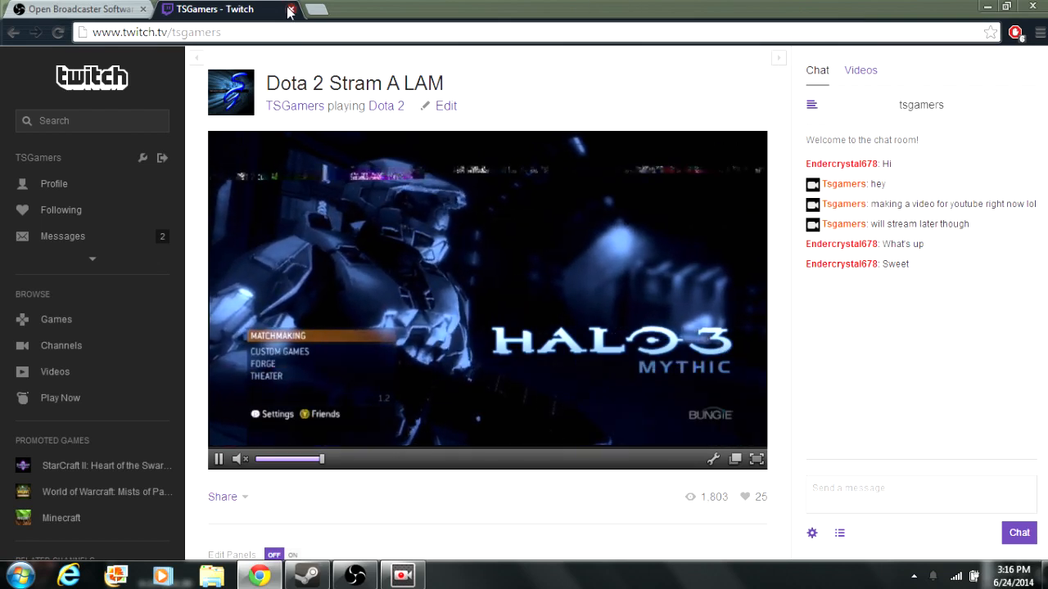
left_click(840, 534)
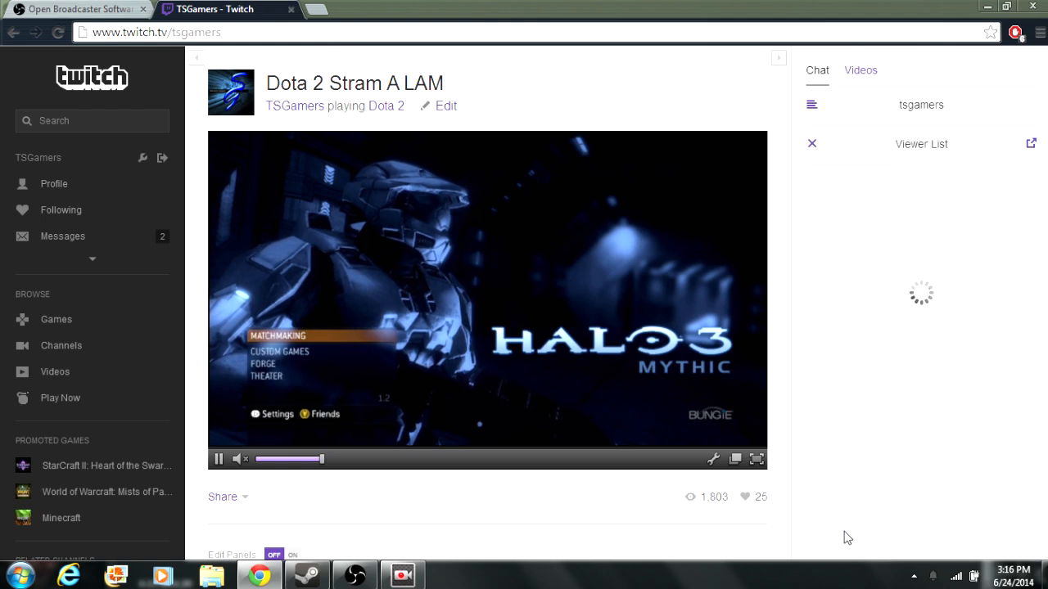
left_click(812, 145)
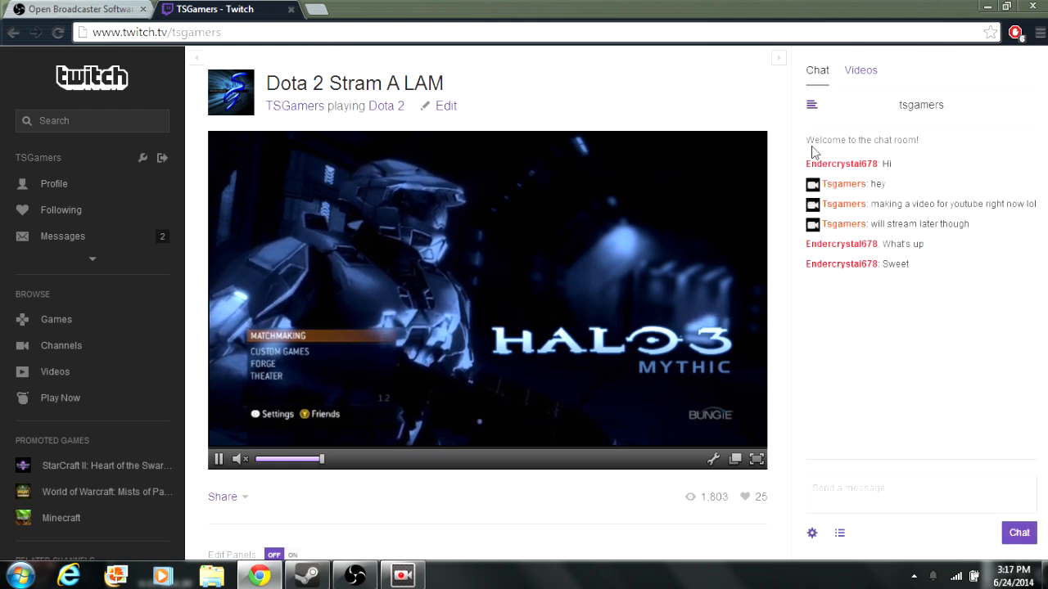
- Pop the channel chat out into its own window and minimize the main Chrome window with the Twitch channel tab closed
left_click(812, 535)
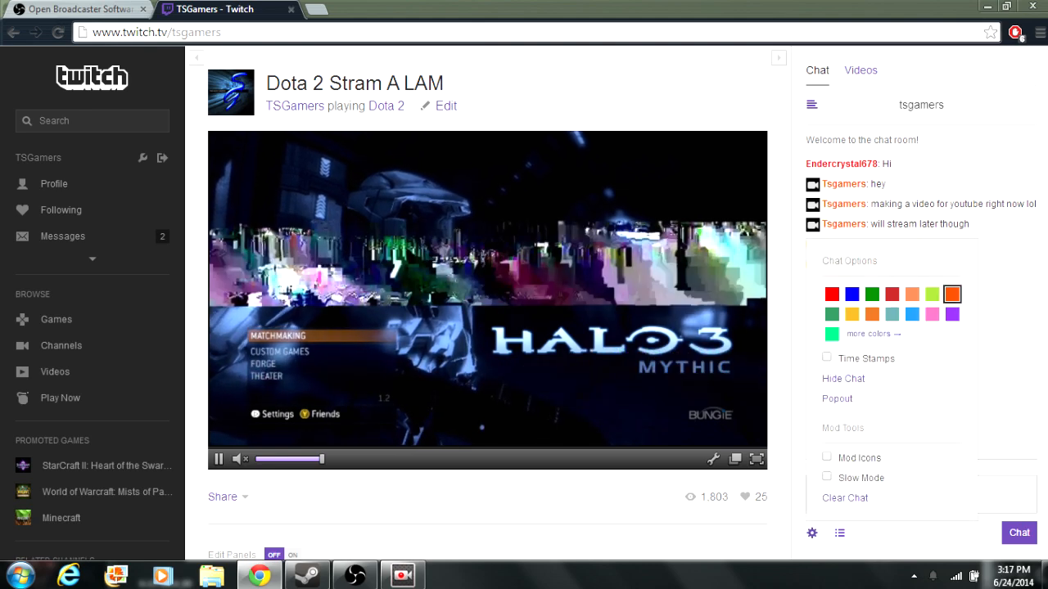
left_click(846, 404)
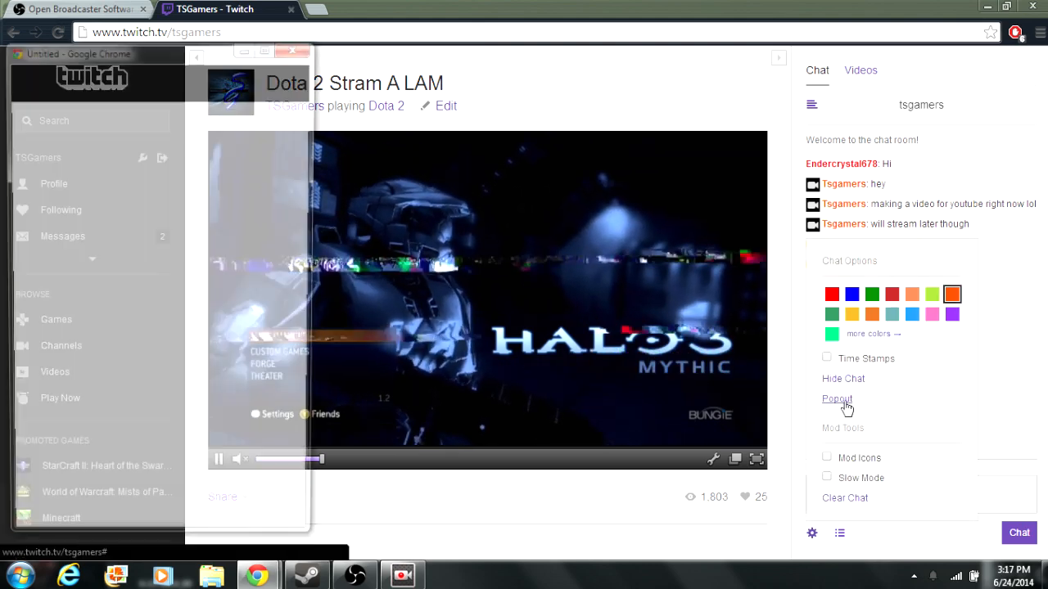
left_click(292, 11)
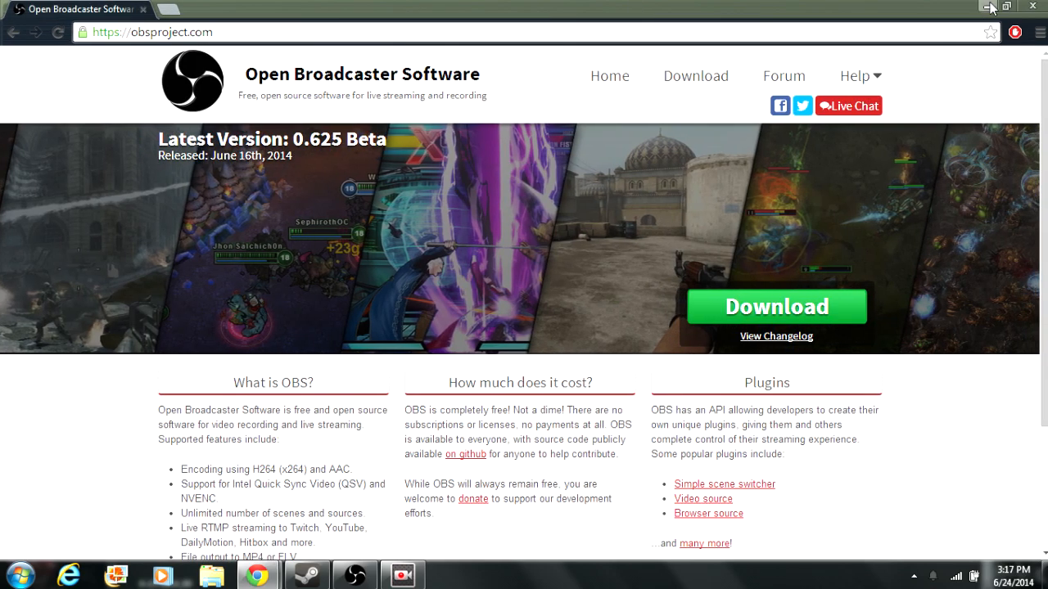
left_click(989, 8)
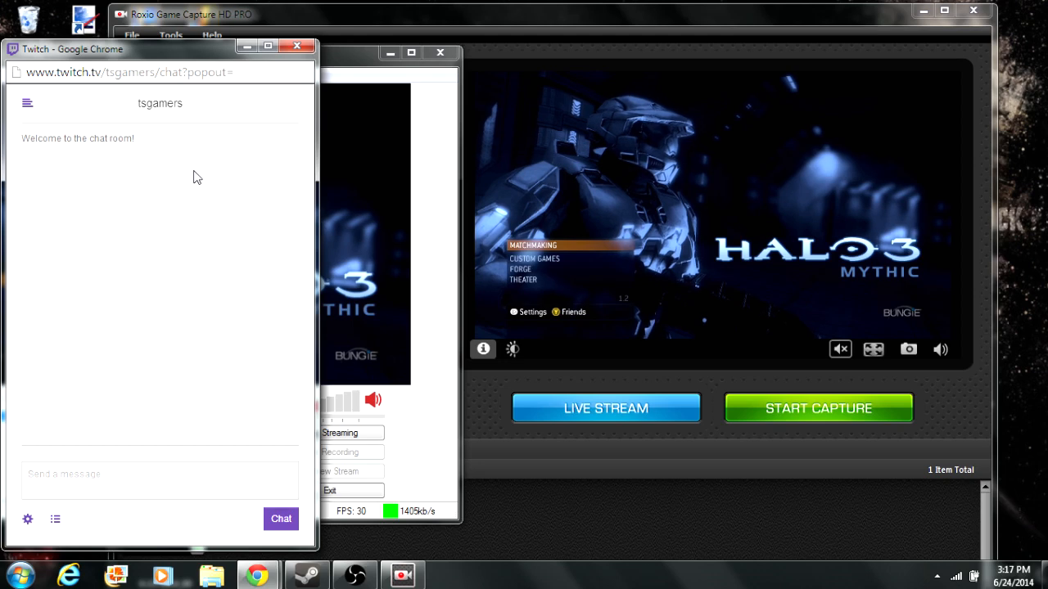
- Switch to Open Broadcaster Software to stop the live stream and bring the popped-out chat window back to the front
left_click(378, 434)
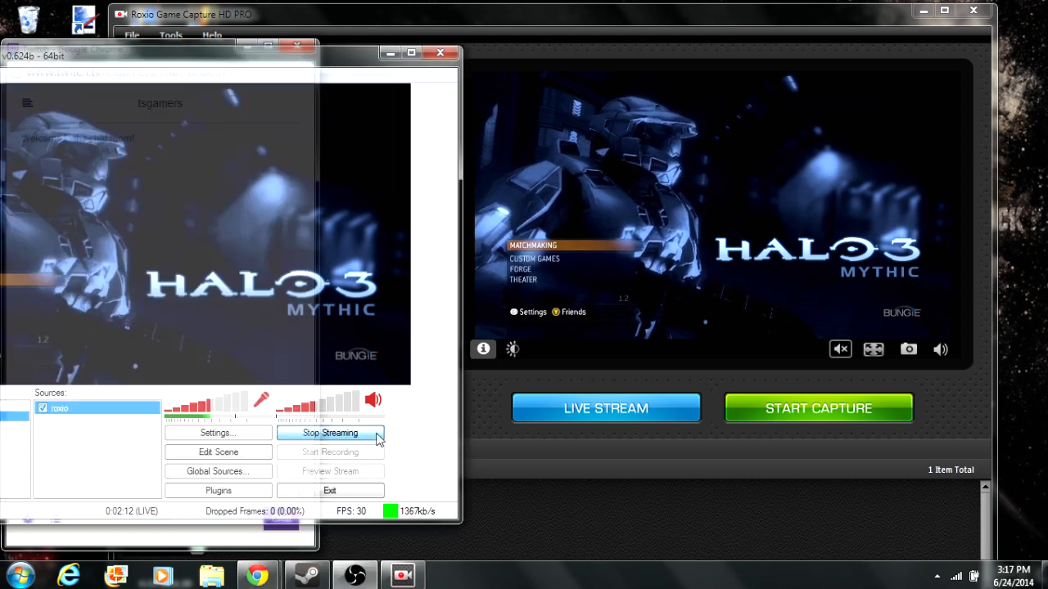
left_click(271, 545)
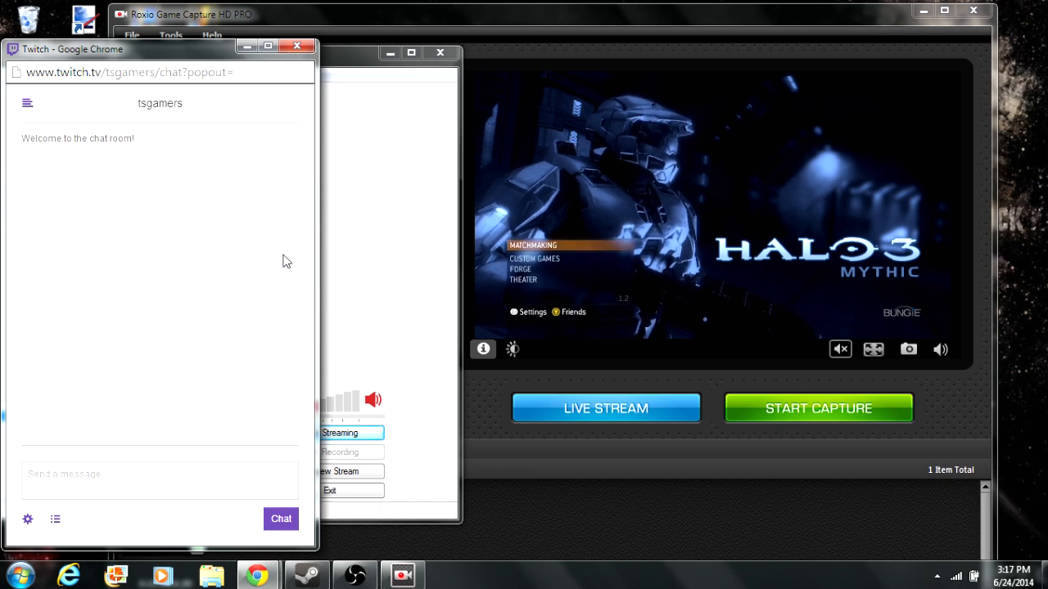